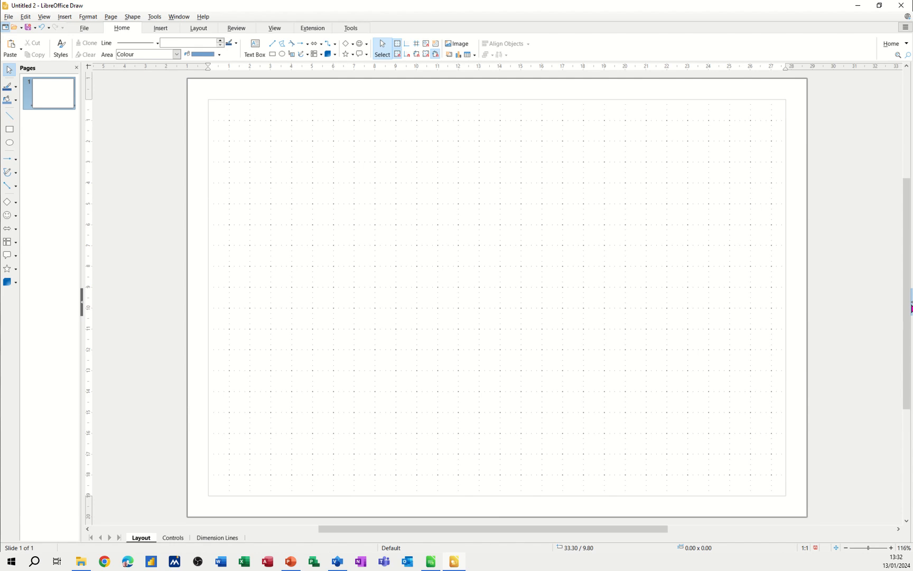
Open the BPMN gallery in a widened sidebar and place a start-event-none circle at about X 4 cm, Y 7 cm
{"action": "left_click", "coordinate": [911, 306]}
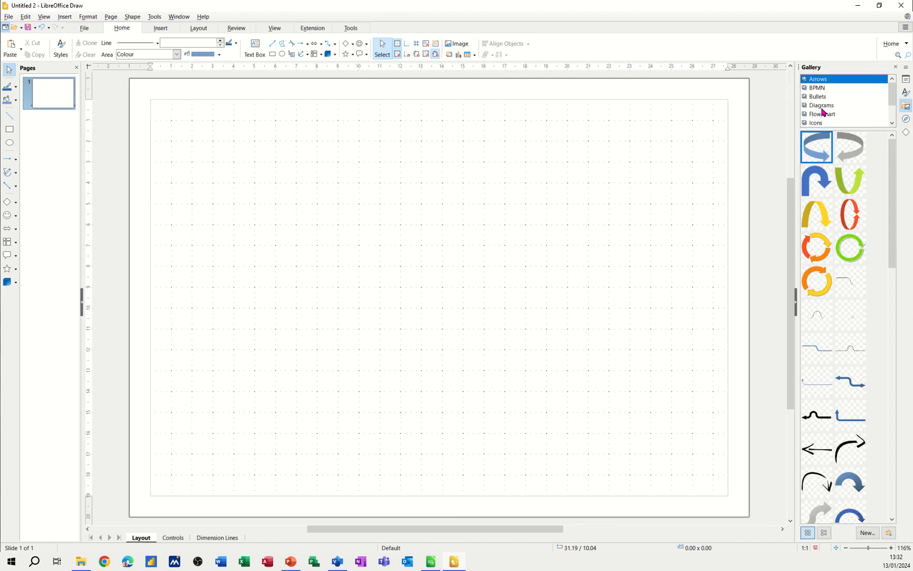
{"action": "left_click", "coordinate": [811, 89]}
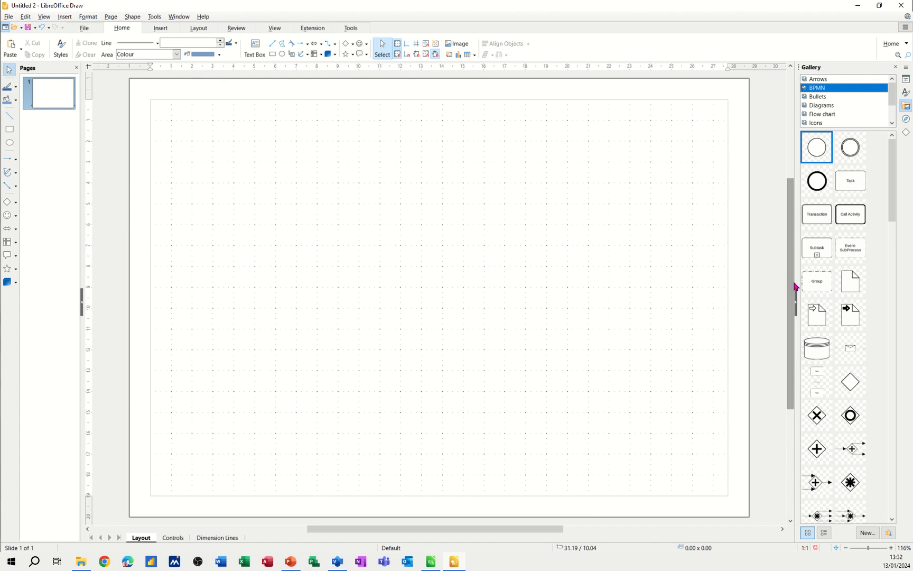
{"action": "left_click_drag", "start_coordinate": [795, 284], "coordinate": [710, 279]}
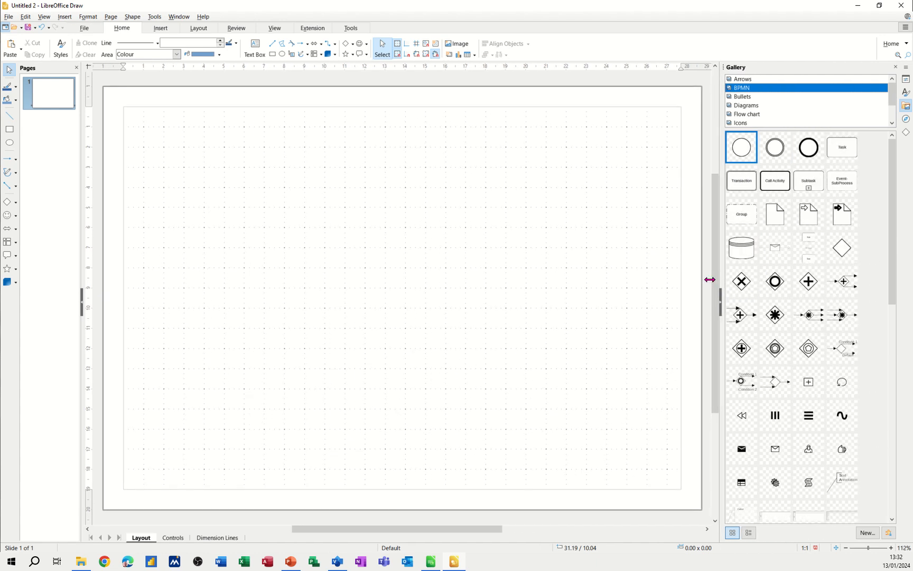
{"action": "left_click", "coordinate": [744, 151]}
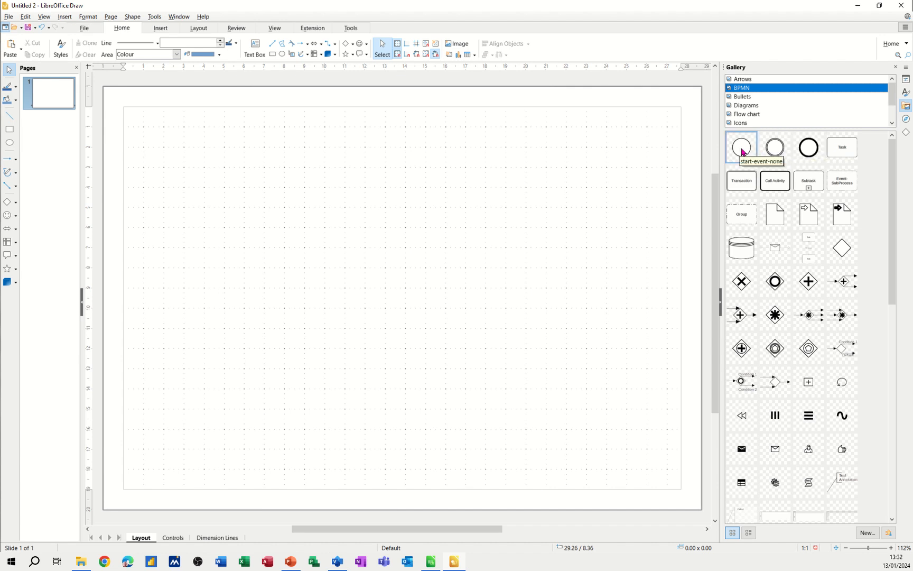
{"action": "mouse_move", "coordinate": [743, 151]}
{"action": "left_mouse_down"}
{"action": "mouse_move", "coordinate": [506, 241]}
{"action": "mouse_move", "coordinate": [328, 243]}
{"action": "mouse_move", "coordinate": [254, 225]}
{"action": "mouse_move", "coordinate": [229, 255]}
{"action": "mouse_move", "coordinate": [213, 256]}
{"action": "left_mouse_up"}
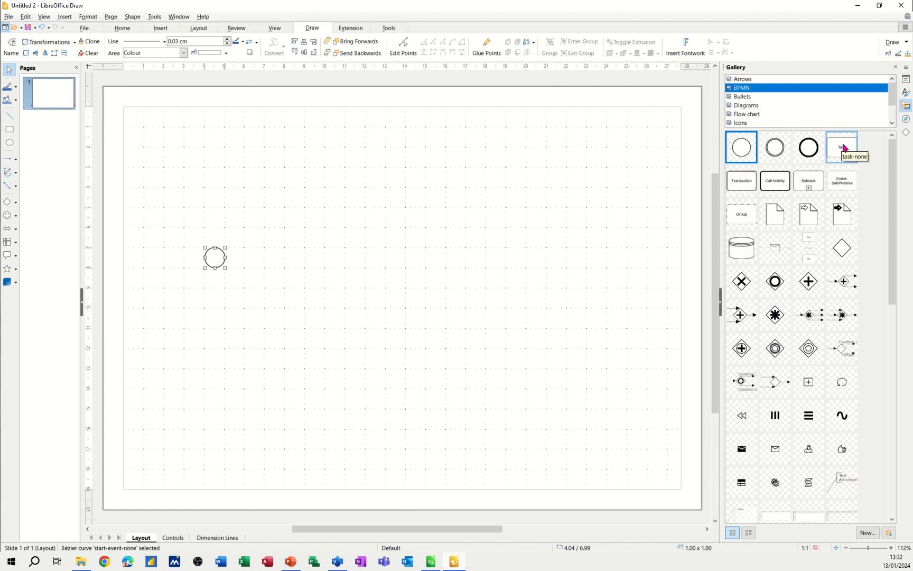
Place three Task shapes in a row to the right of the start event and end the row with an XOR gateway
{"action": "left_click_drag", "start_coordinate": [842, 150], "coordinate": [302, 264]}
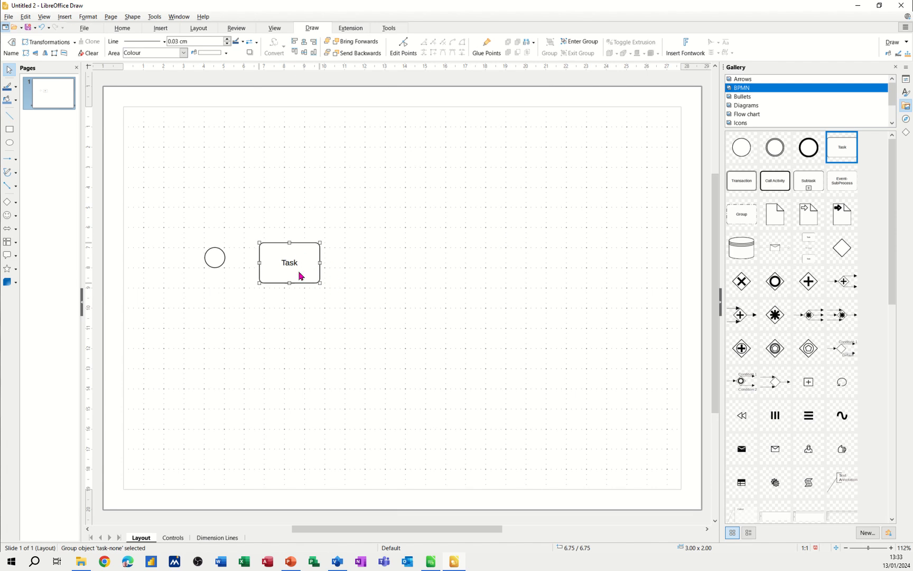
{"action": "left_click_drag", "start_coordinate": [299, 276], "coordinate": [398, 271]}
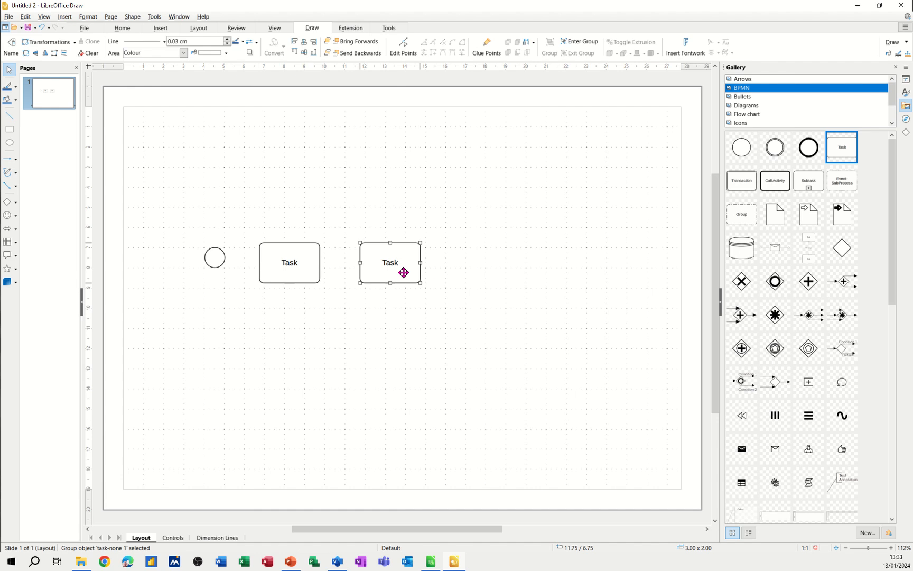
{"action": "left_click_drag", "start_coordinate": [404, 273], "coordinate": [499, 272]}
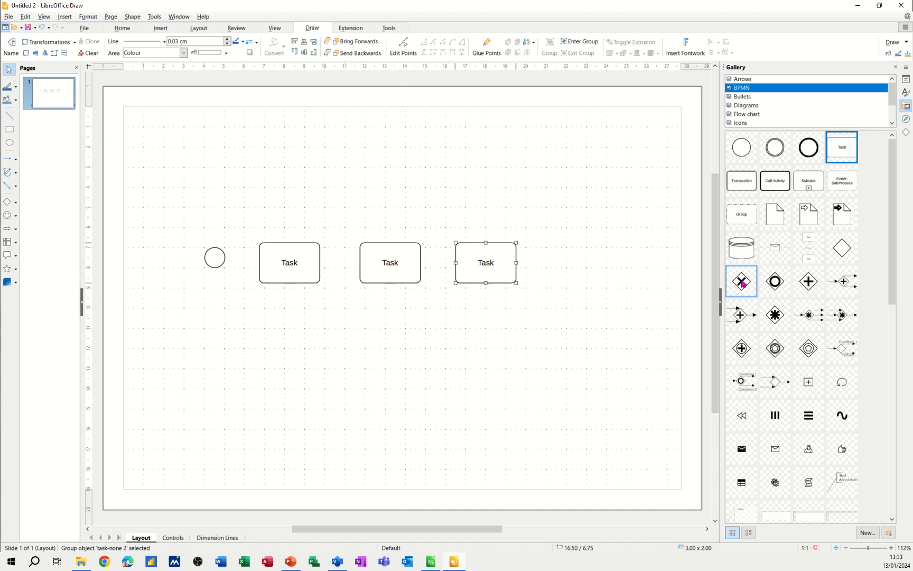
{"action": "left_click_drag", "start_coordinate": [743, 284], "coordinate": [564, 260]}
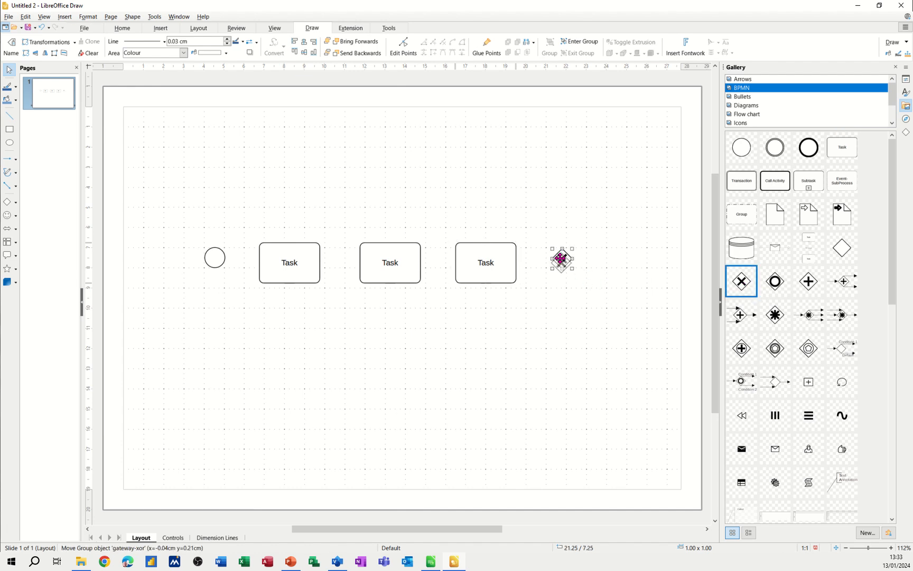
{"action": "left_click_drag", "start_coordinate": [562, 258], "coordinate": [561, 262]}
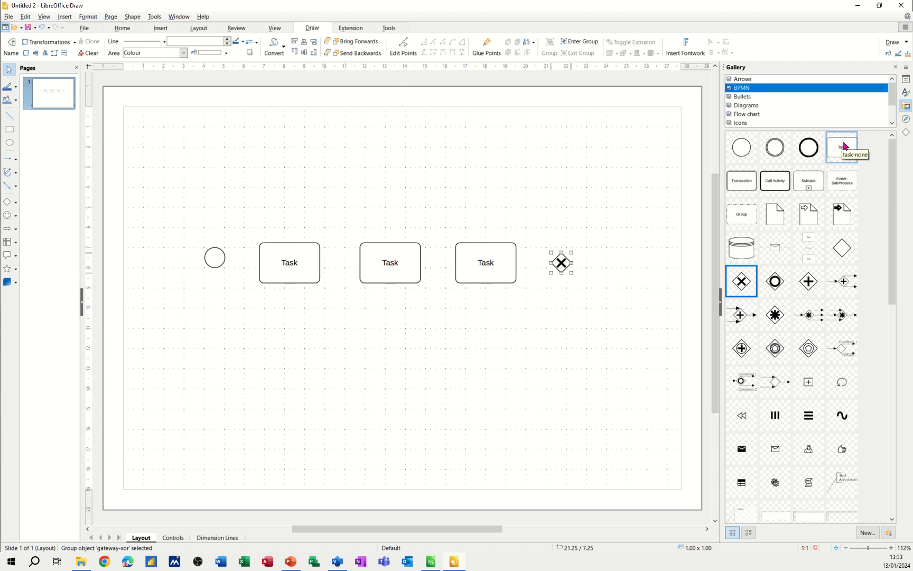
Place one Task shape above the XOR gateway and a copy below it, shifting both right to sit roughly in line with the gateway
{"action": "left_click_drag", "start_coordinate": [843, 150], "coordinate": [549, 157]}
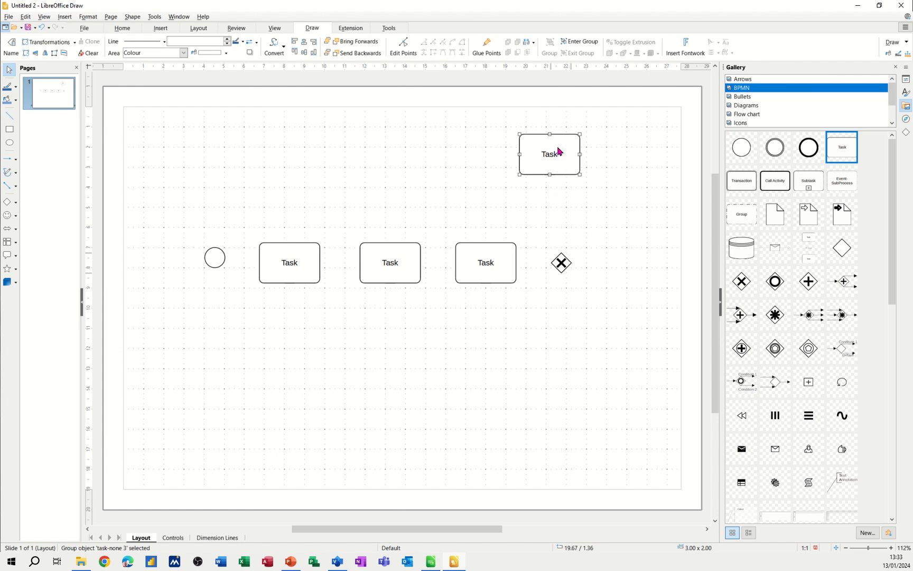
{"action": "left_click_drag", "start_coordinate": [567, 156], "coordinate": [566, 353]}
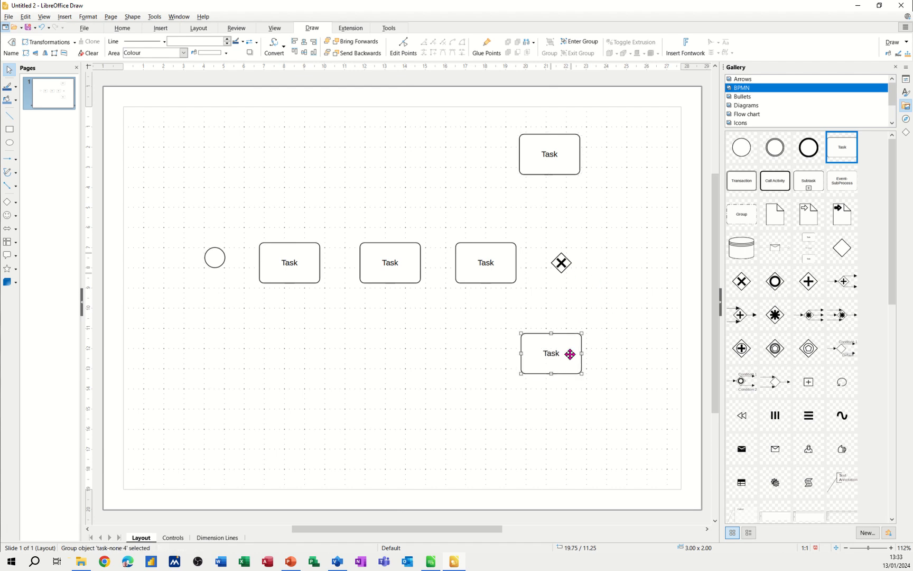
{"action": "key", "text": "Right"}
{"action": "key", "text": "Right"}
{"action": "key", "text": "Right"}
{"action": "key", "text": "Right"}
{"action": "key", "text": "Right"}
{"action": "key", "text": "Right"}
{"action": "key", "text": "Right"}
{"action": "key", "text": "Right"}
{"action": "key", "text": "Right"}
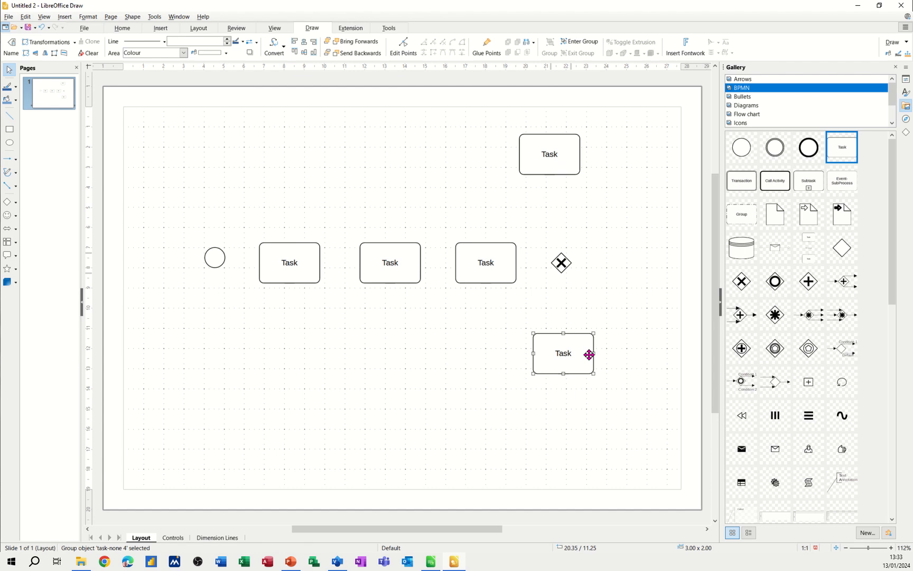
{"action": "left_click_drag", "start_coordinate": [558, 153], "coordinate": [579, 162]}
Place an end-event-none circle to the right of both the upper and the lower Task shape
{"action": "left_click", "coordinate": [808, 147]}
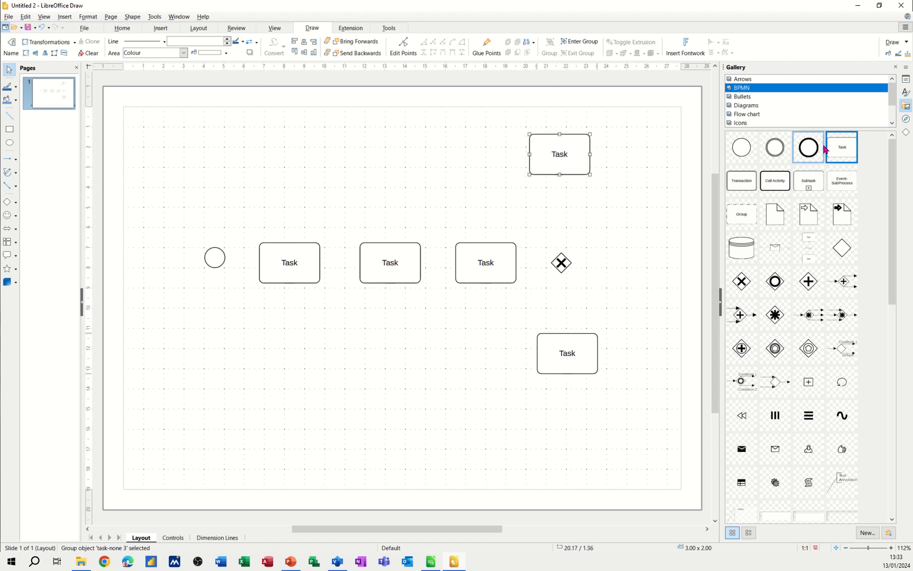
{"action": "left_click_drag", "start_coordinate": [808, 147], "coordinate": [638, 151]}
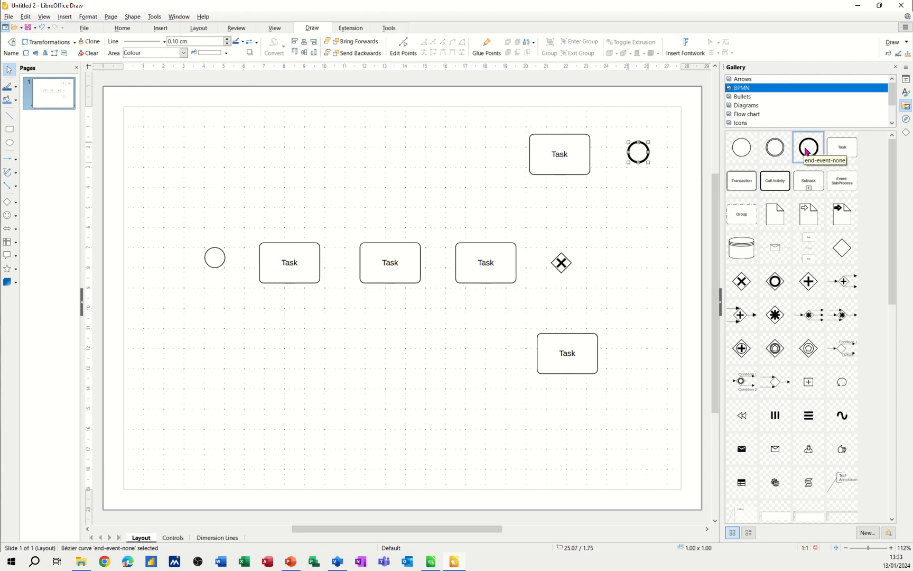
{"action": "left_click_drag", "start_coordinate": [809, 147], "coordinate": [638, 352]}
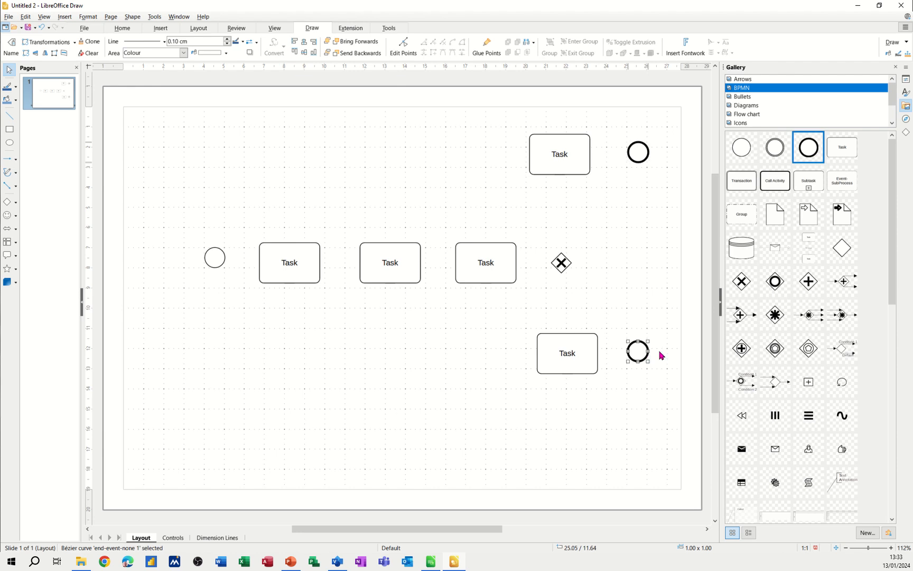
Label the three tasks in the middle row "Check Stock", "Order Stock" and "Fill Order", from left to right
{"action": "double_click", "coordinate": [289, 262]}
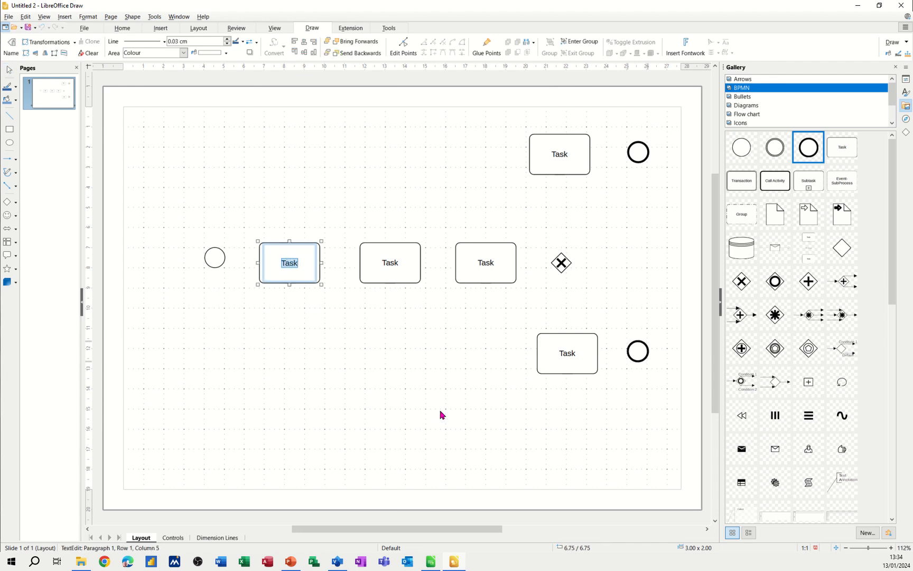
{"action": "type", "text": "Check"}
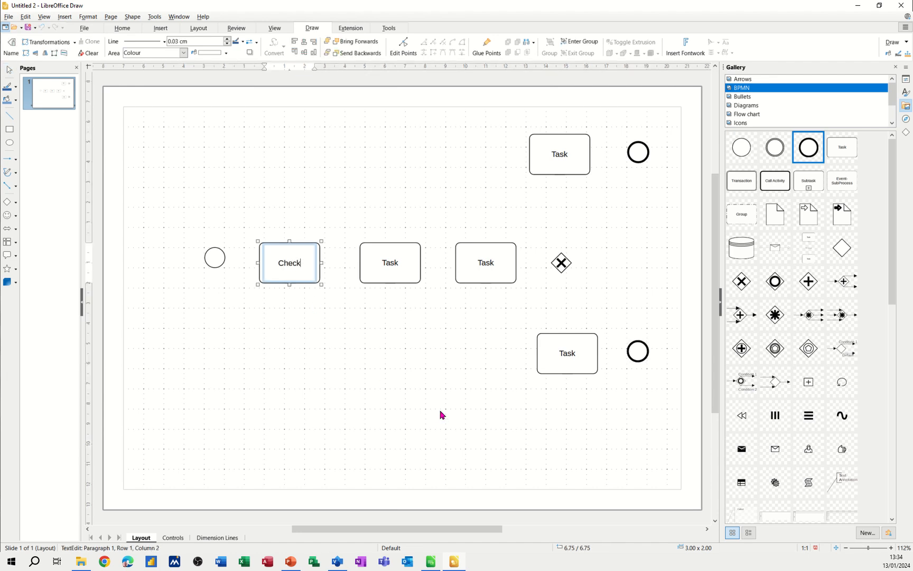
{"action": "type", "text": " Stock"}
{"action": "left_click", "coordinate": [390, 265]}
{"action": "double_click", "coordinate": [391, 262]}
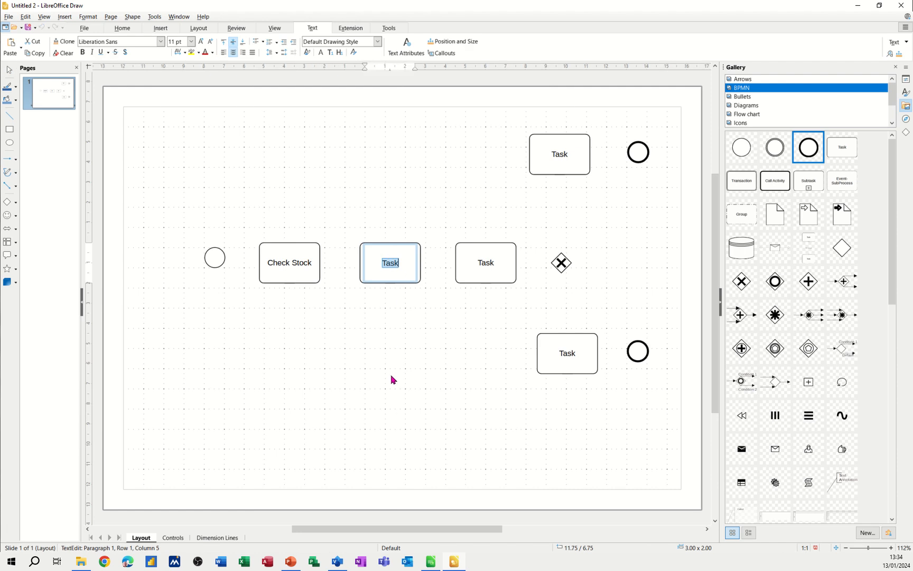
{"action": "type", "text": "Order Stoc"}
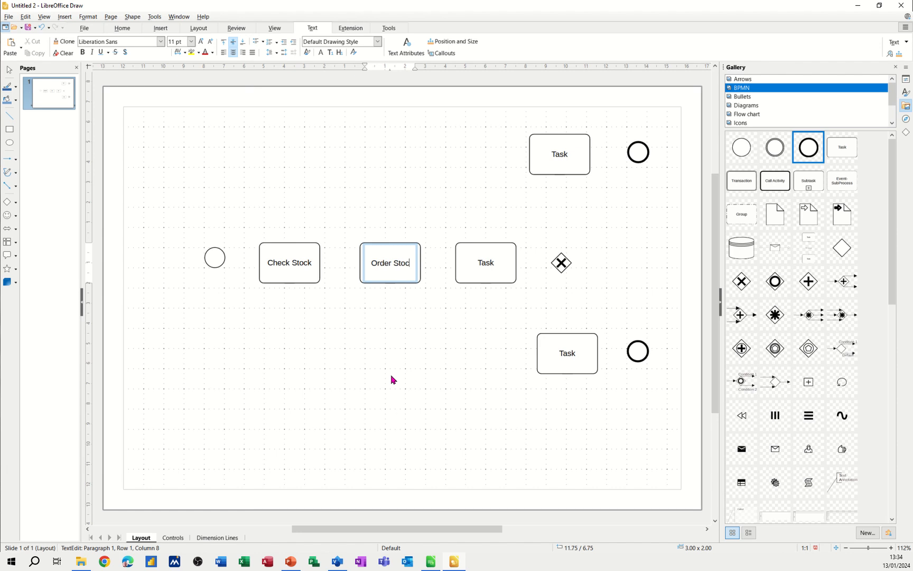
{"action": "type", "text": "k"}
{"action": "double_click", "coordinate": [486, 263]}
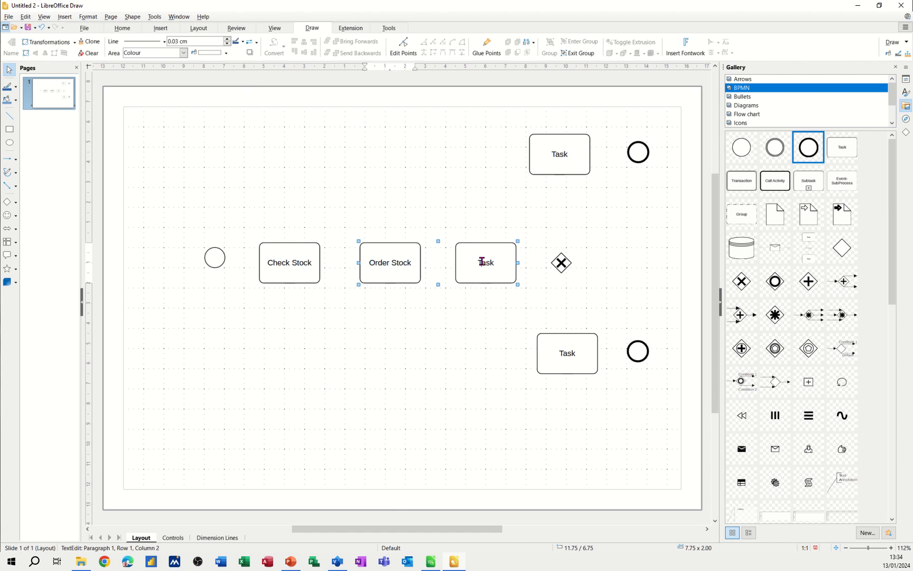
{"action": "double_click", "coordinate": [485, 263]}
{"action": "type", "text": "F"}
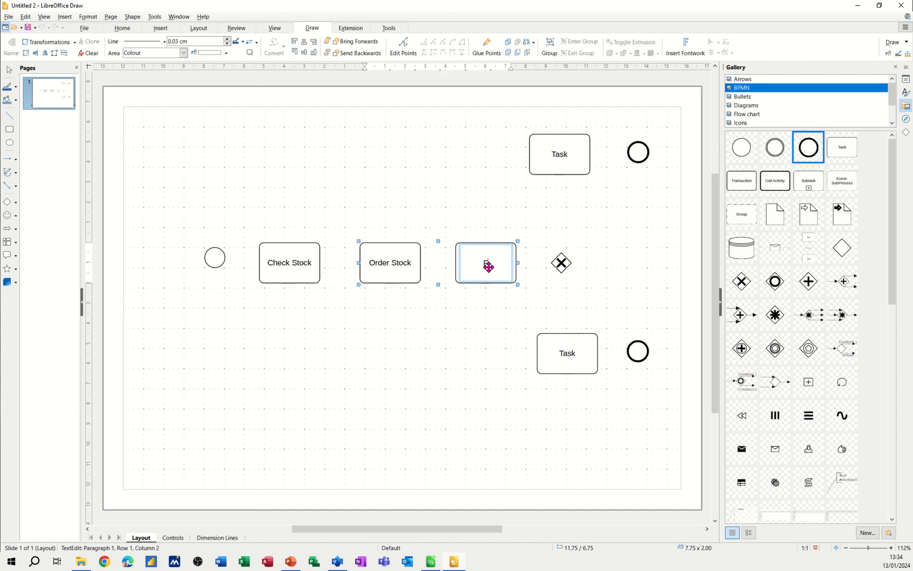
{"action": "type", "text": "ill Order"}
Label the task above the gateway "Friday Schedule" and the task below it "Tuesday Delivery"
{"action": "double_click", "coordinate": [563, 155]}
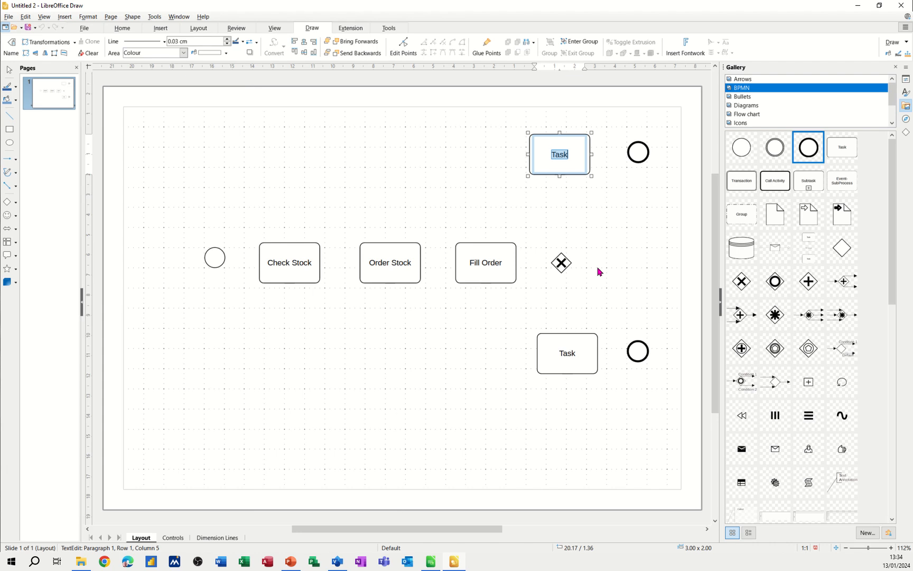
{"action": "type", "text": "Friday Schedule"}
{"action": "double_click", "coordinate": [568, 353]}
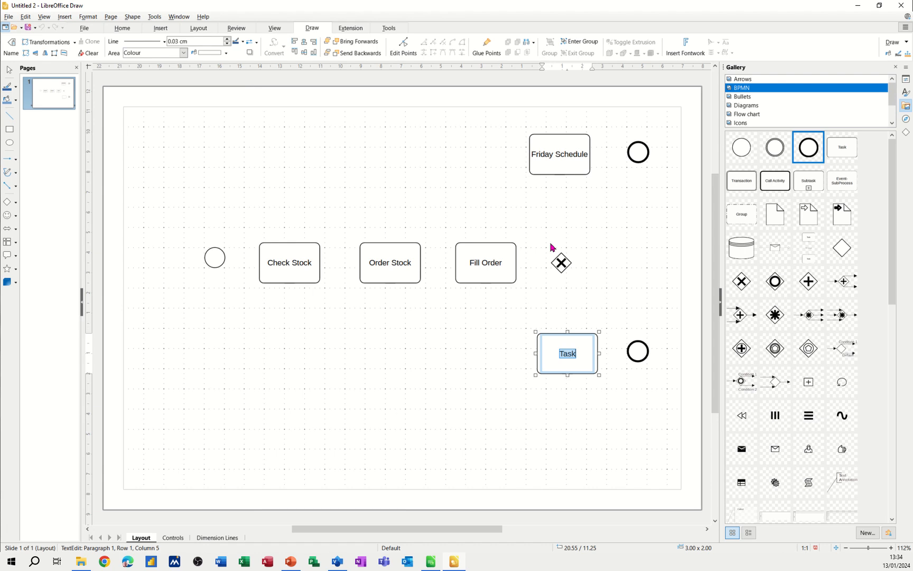
{"action": "type", "text": "Tuesday Delivery"}
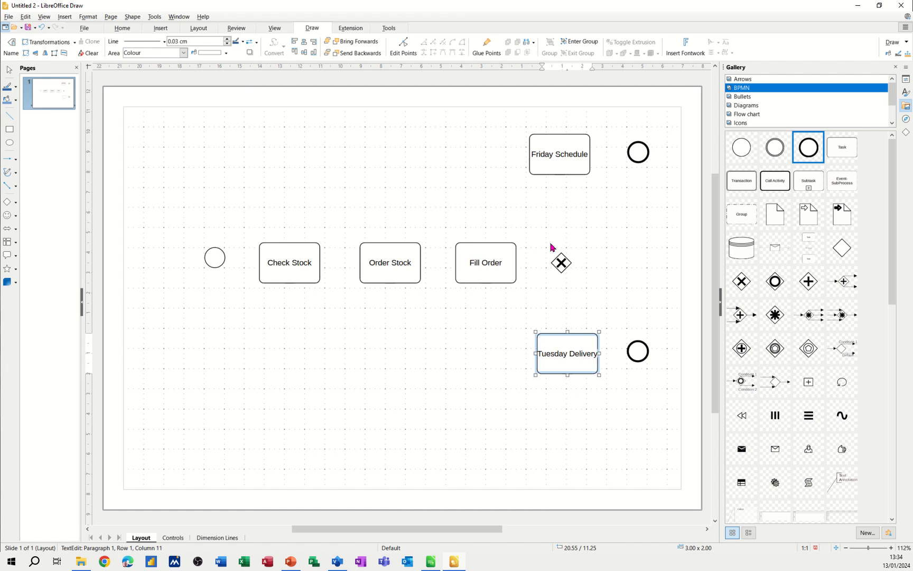
Add the text "End" to both the upper and the lower end event circles
{"action": "left_click", "coordinate": [639, 152]}
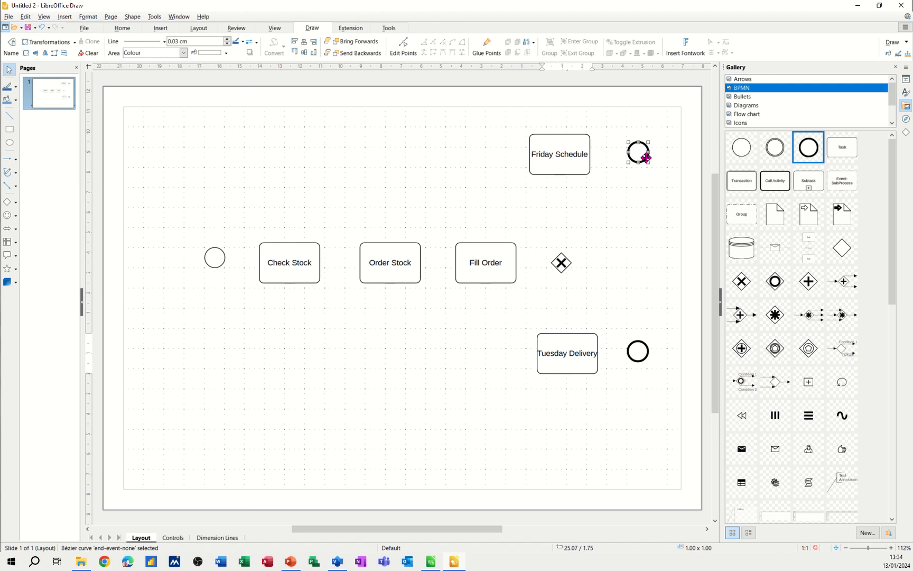
{"action": "type", "text": "E"}
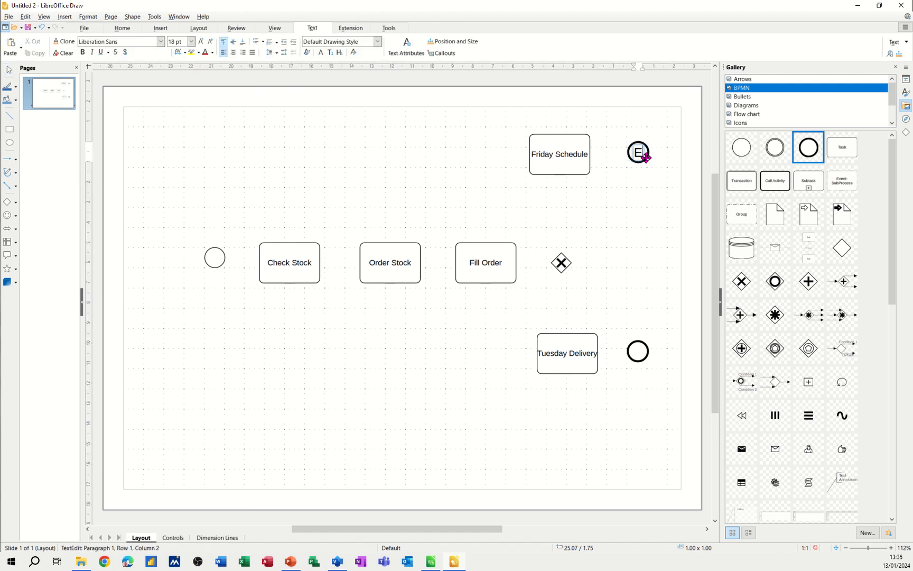
{"action": "type", "text": "nd"}
{"action": "left_click", "coordinate": [636, 351]}
{"action": "type", "text": "End"}
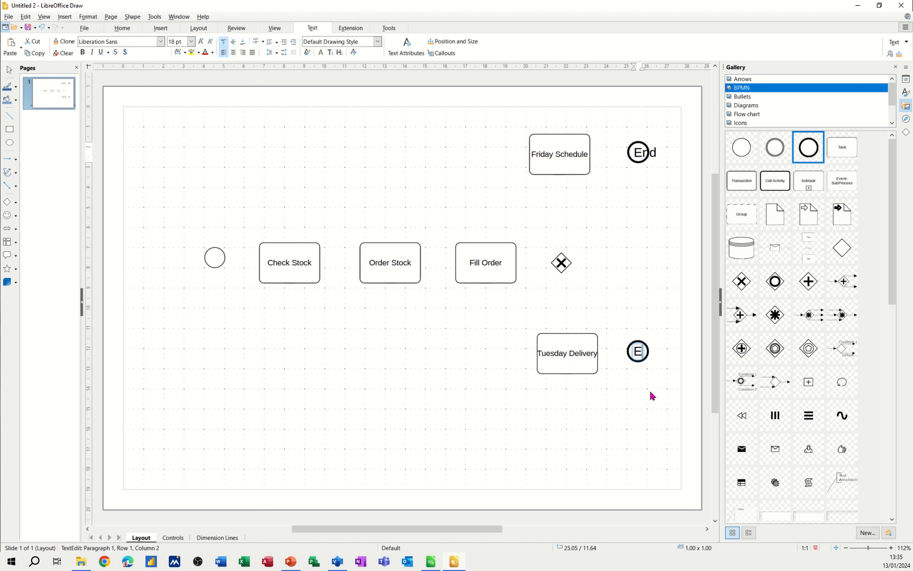
{"action": "left_click", "coordinate": [634, 381]}
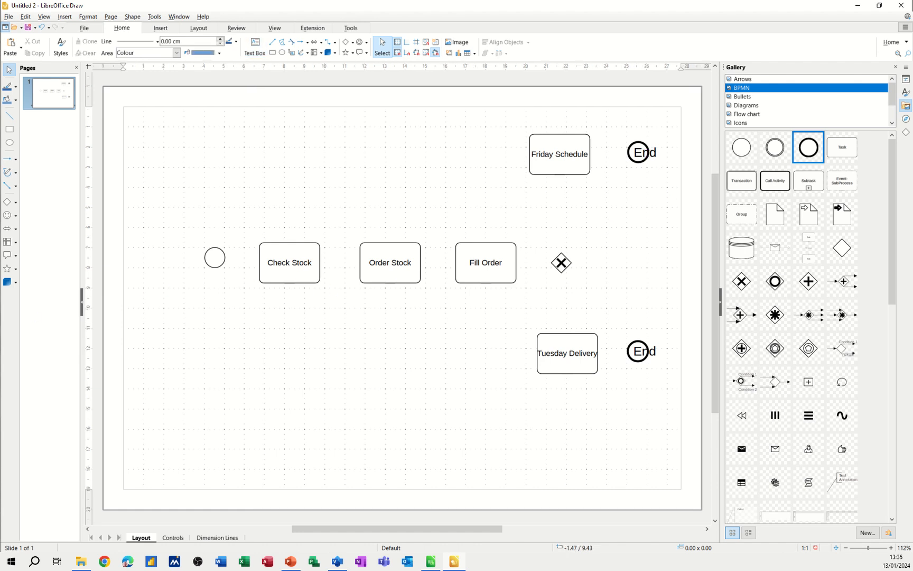
{"action": "left_click", "coordinate": [337, 562]}
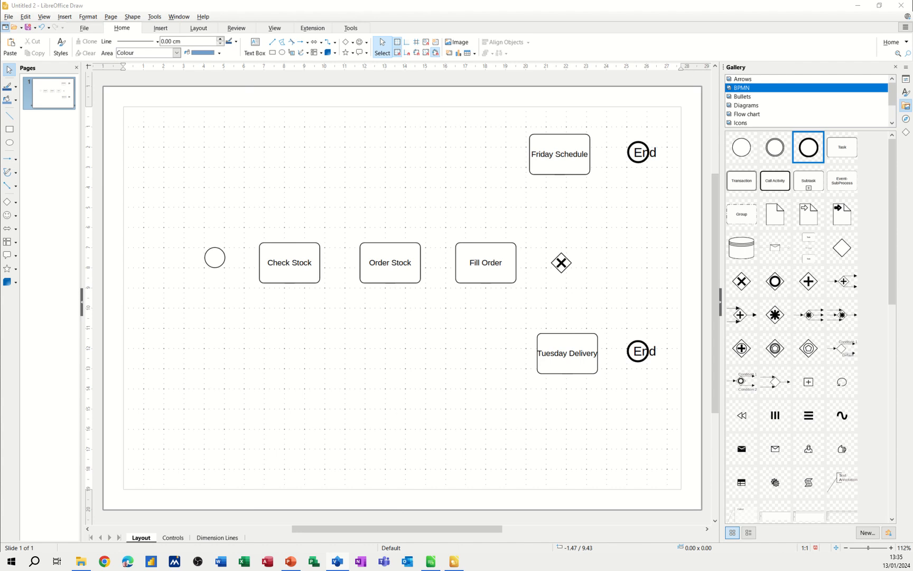
{"action": "left_click", "coordinate": [212, 259]}
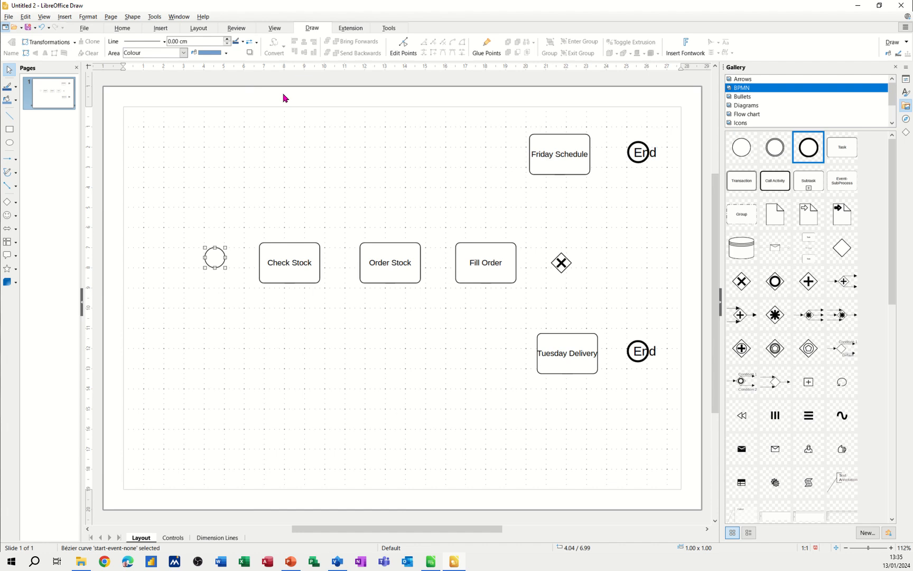
{"action": "left_click", "coordinate": [160, 28]}
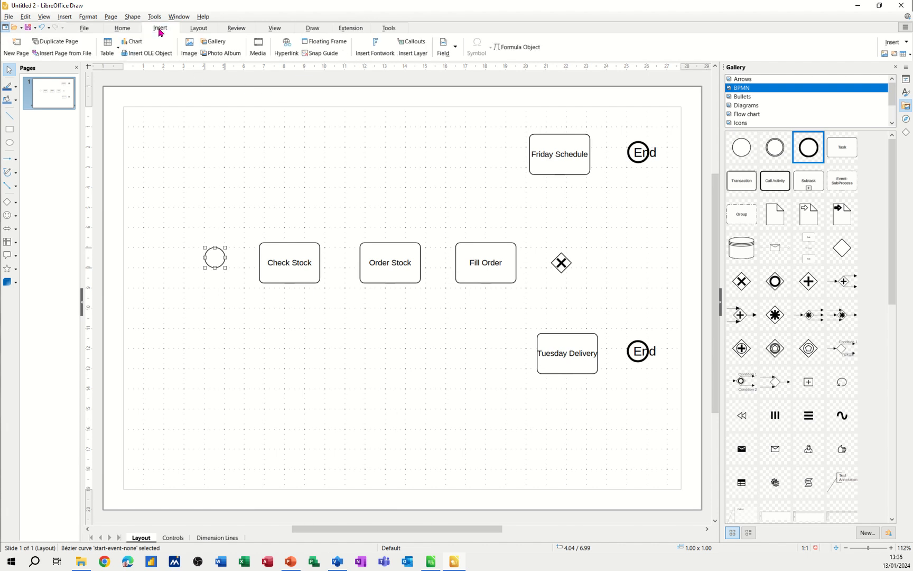
{"action": "left_click", "coordinate": [207, 133]}
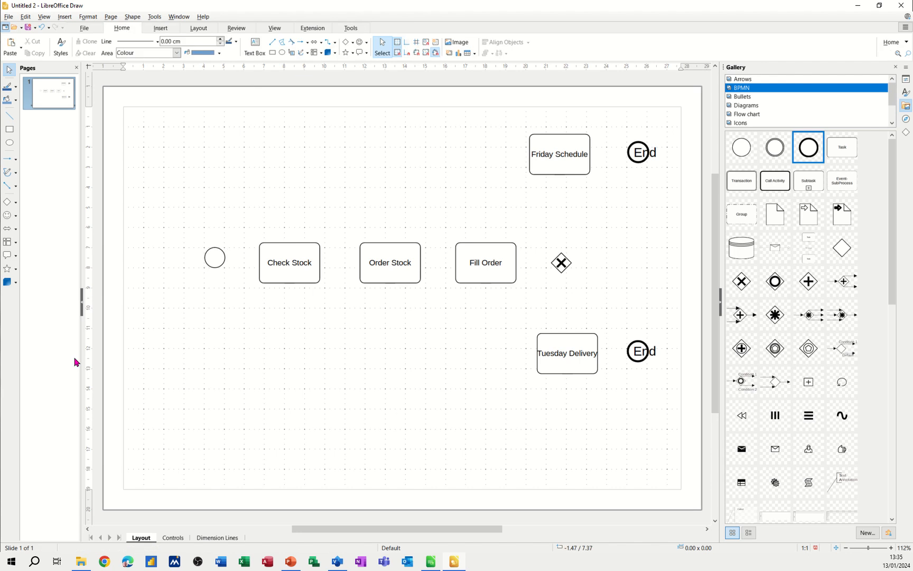
Add a text box reading "Start" directly below the start event circle, keeping the word on one line
{"action": "left_click", "coordinate": [254, 46]}
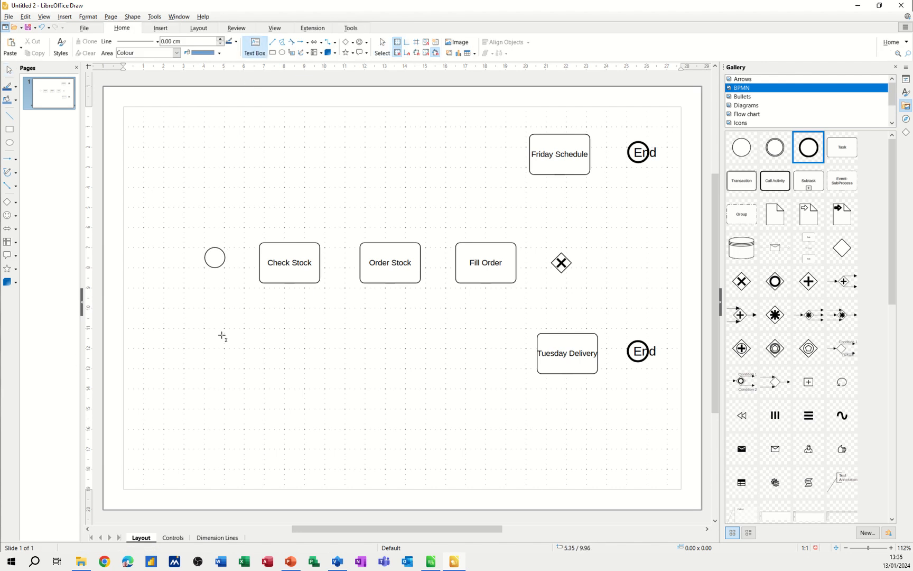
{"action": "left_click_drag", "start_coordinate": [198, 278], "coordinate": [234, 294]}
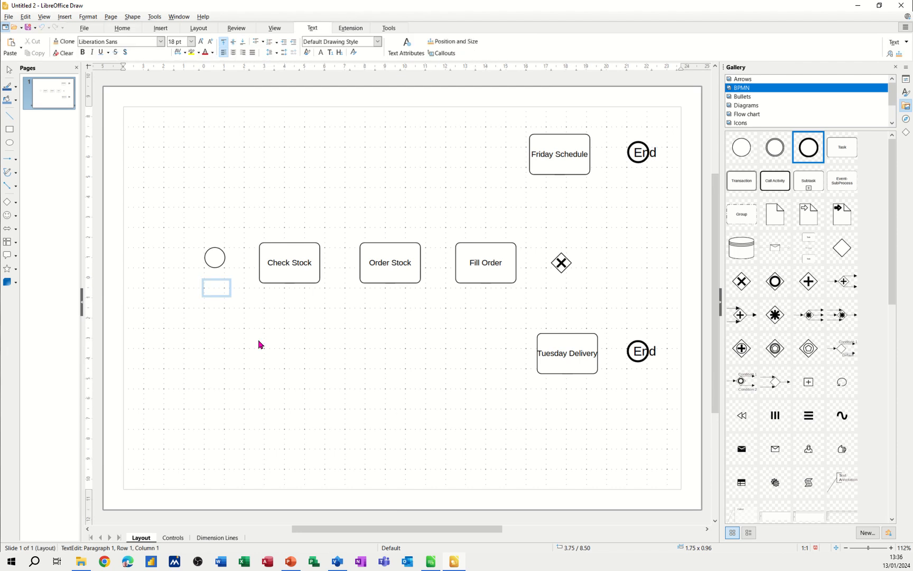
{"action": "type", "text": "Start"}
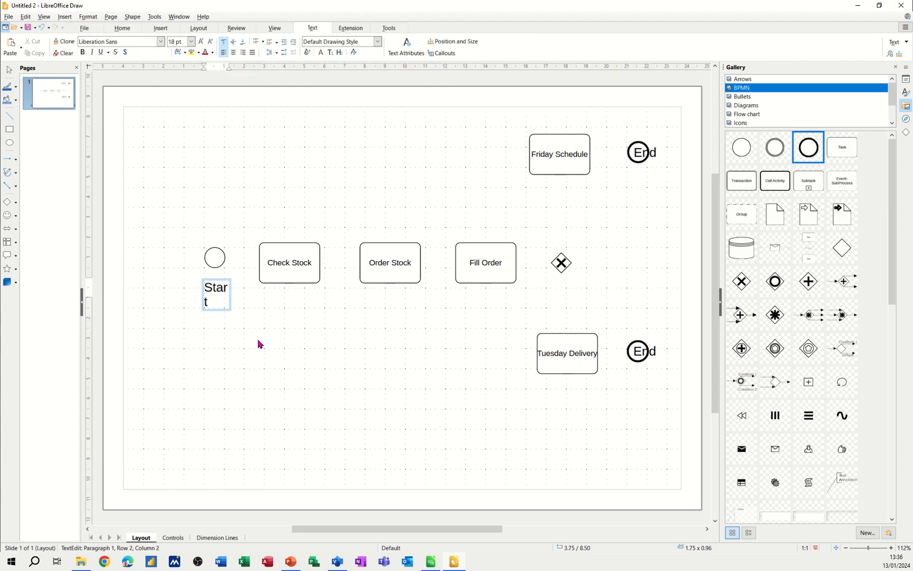
{"action": "left_click", "coordinate": [261, 340]}
{"action": "left_click", "coordinate": [226, 302]}
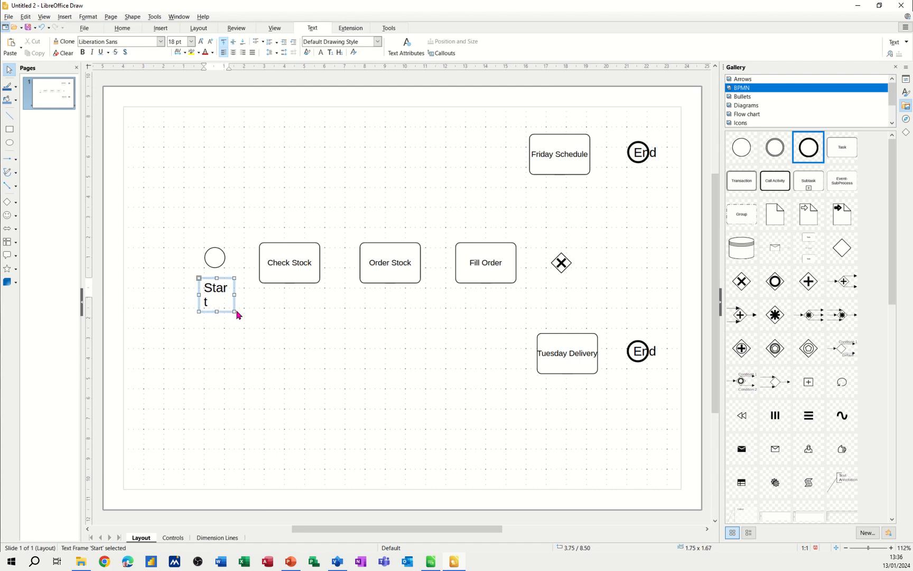
{"action": "left_click_drag", "start_coordinate": [233, 311], "coordinate": [216, 283]}
{"action": "left_click", "coordinate": [240, 330]}
{"action": "left_click", "coordinate": [275, 299]}
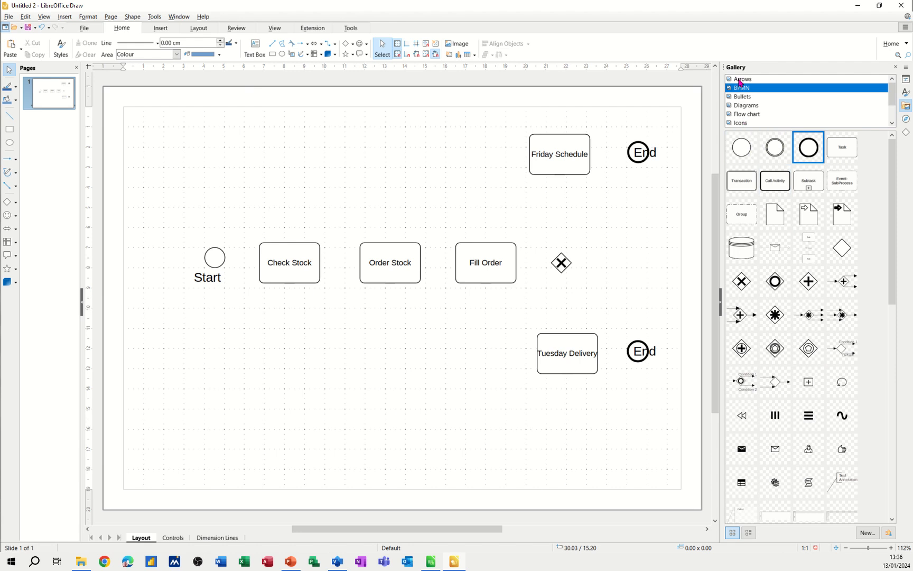
Hide the gallery and connect the start event to the Check Stock task with a level straight connector ending in an arrow
{"action": "left_click", "coordinate": [740, 79]}
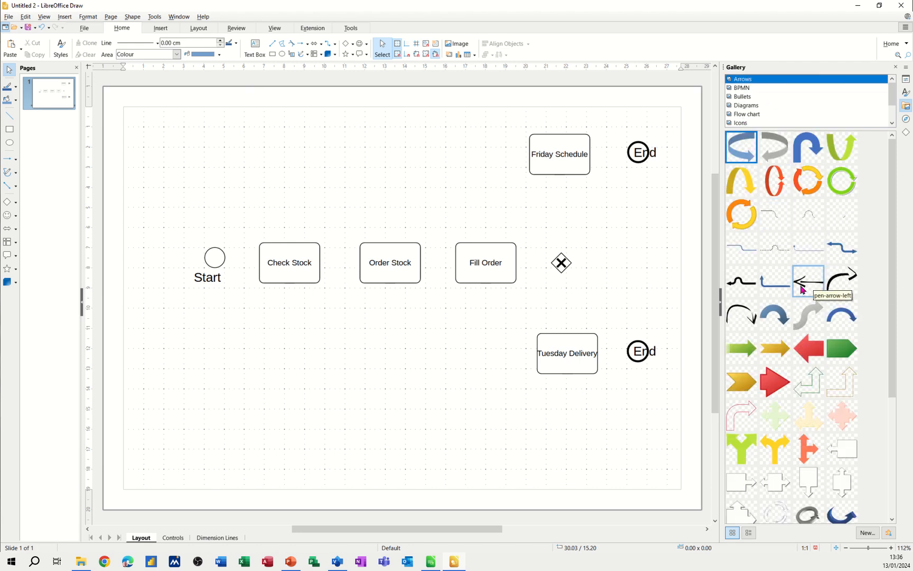
{"action": "left_click", "coordinate": [721, 305]}
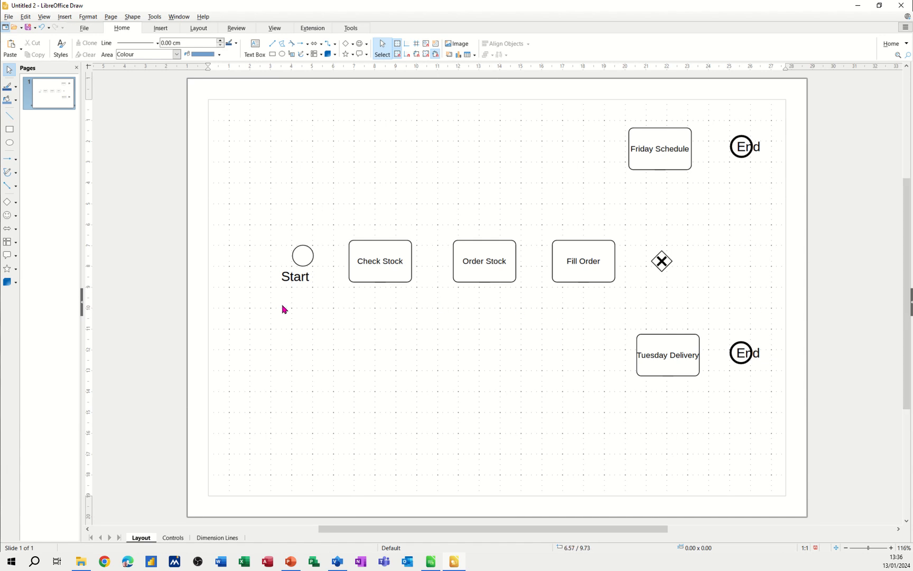
{"action": "left_click", "coordinate": [17, 186]}
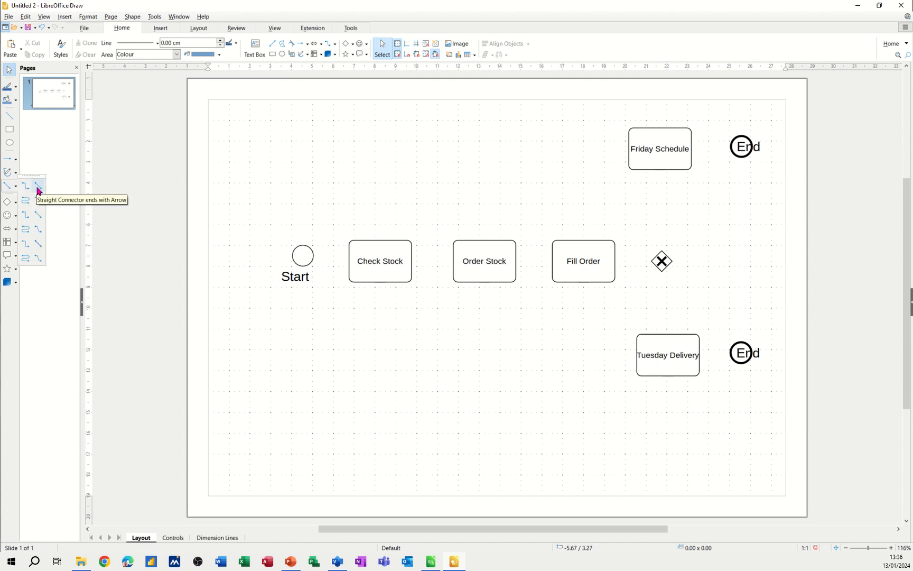
{"action": "left_click", "coordinate": [38, 191]}
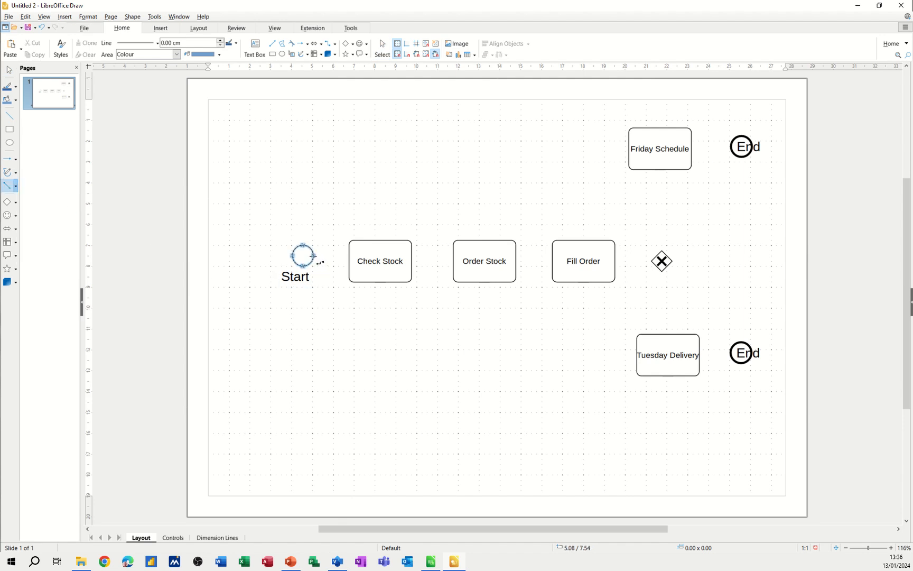
{"action": "left_click_drag", "start_coordinate": [313, 256], "coordinate": [378, 272]}
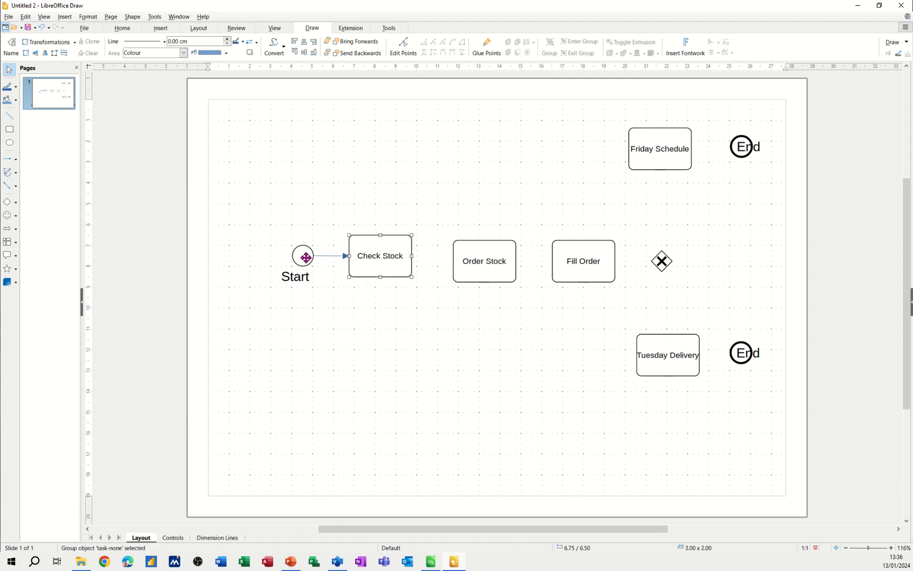
{"action": "mouse_move", "coordinate": [303, 255]}
{"action": "left_mouse_down"}
{"action": "mouse_move", "coordinate": [303, 240]}
{"action": "mouse_move", "coordinate": [300, 256]}
{"action": "left_mouse_up"}
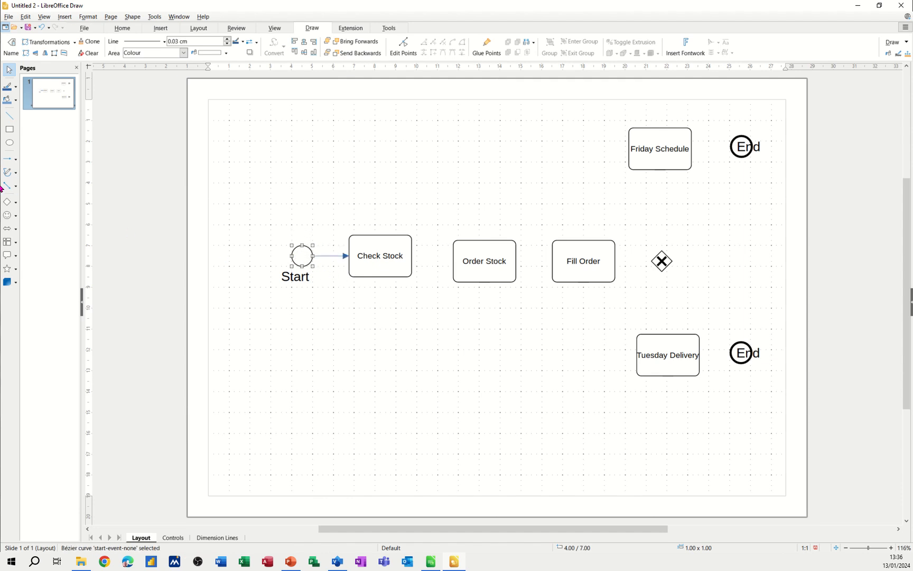
{"action": "left_click", "coordinate": [9, 161]}
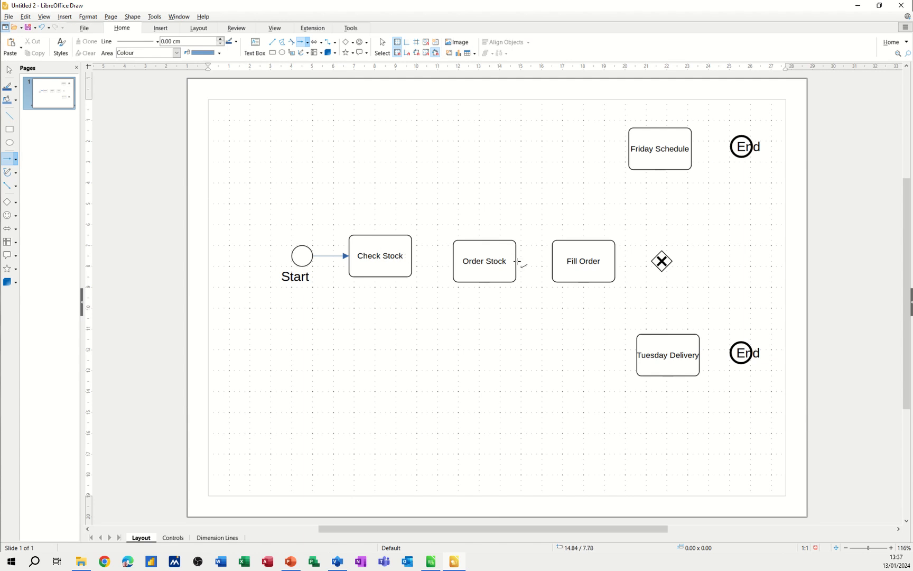
{"action": "left_click_drag", "start_coordinate": [515, 261], "coordinate": [591, 269]}
{"action": "left_click", "coordinate": [490, 322]}
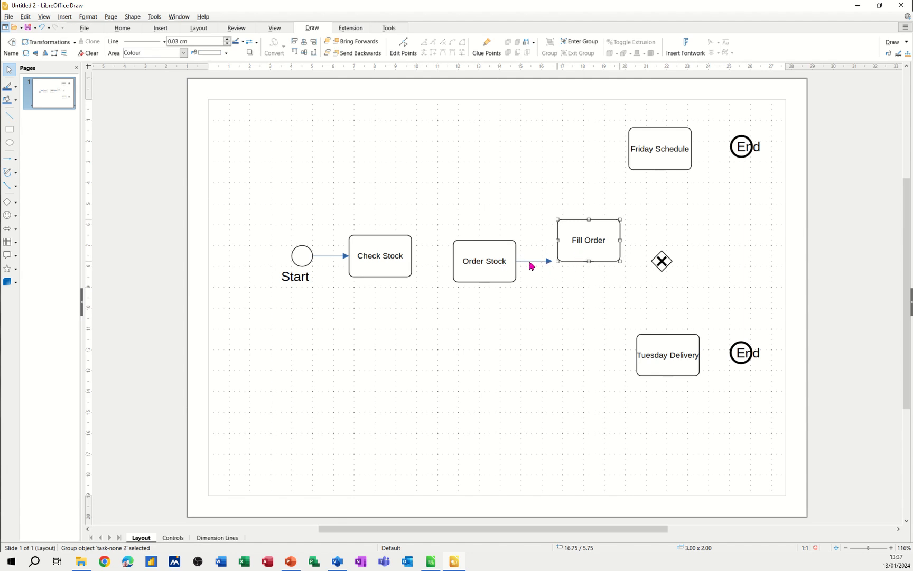
{"action": "left_click", "coordinate": [531, 261]}
{"action": "key", "text": "Delete"}
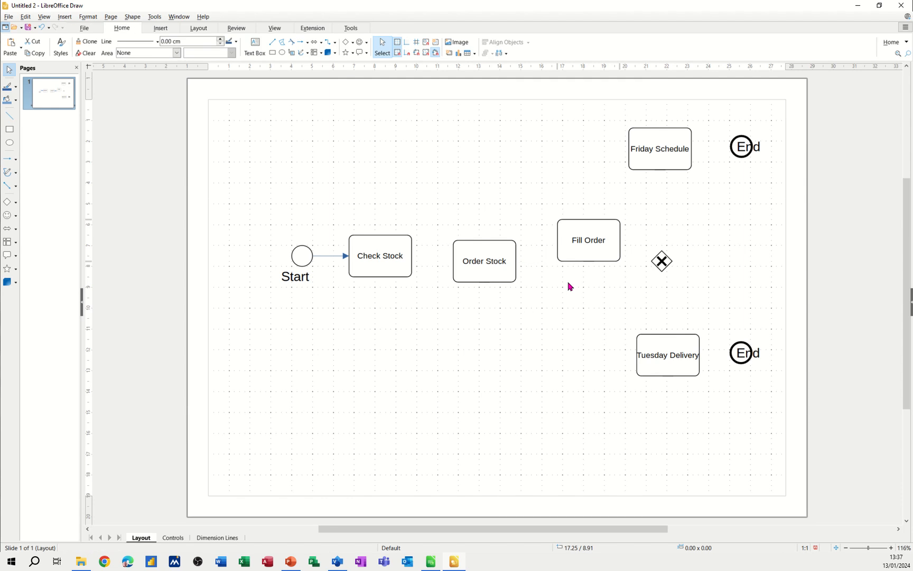
Lower the Fill Order task back into the middle row and connect Check Stock to Order Stock with a straight connector ending in an arrow
{"action": "left_click_drag", "start_coordinate": [579, 257], "coordinate": [579, 281]}
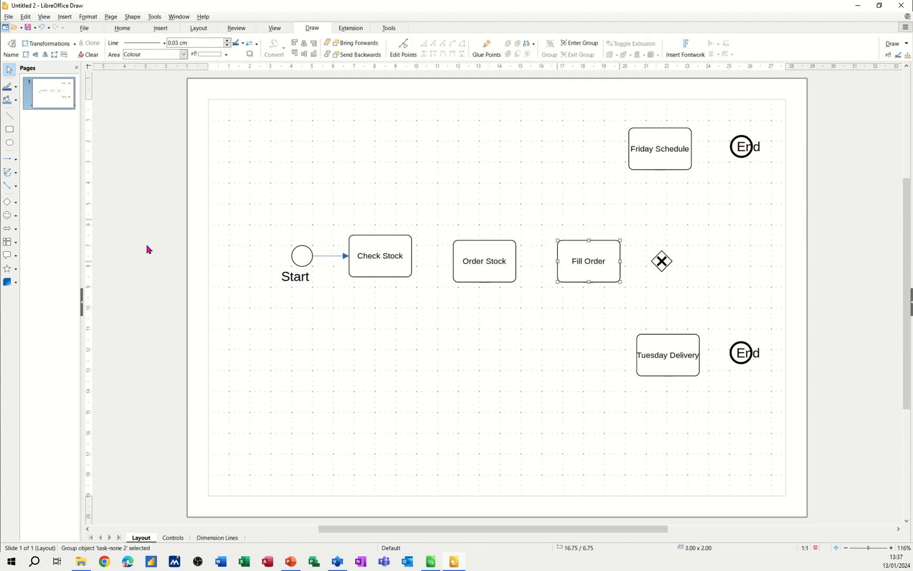
{"action": "left_click", "coordinate": [17, 192]}
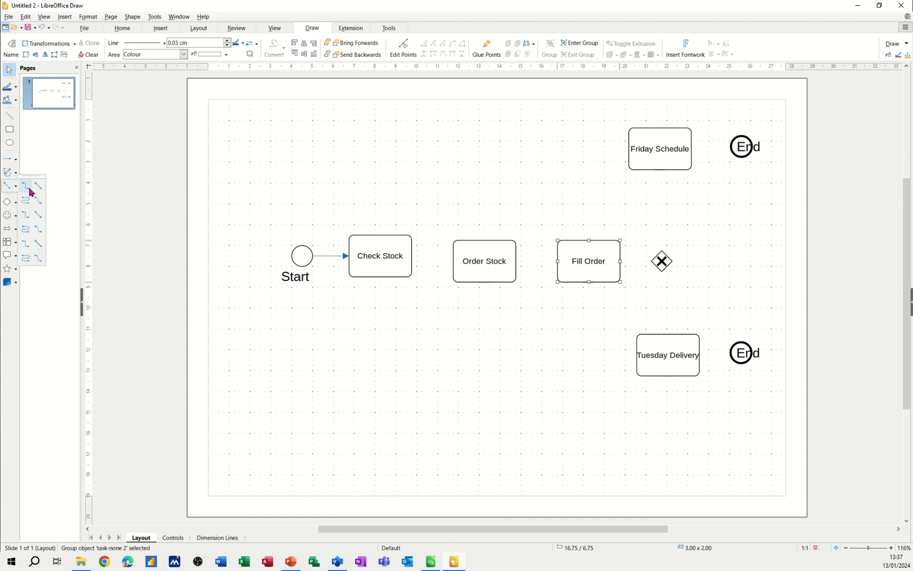
{"action": "left_click", "coordinate": [9, 189]}
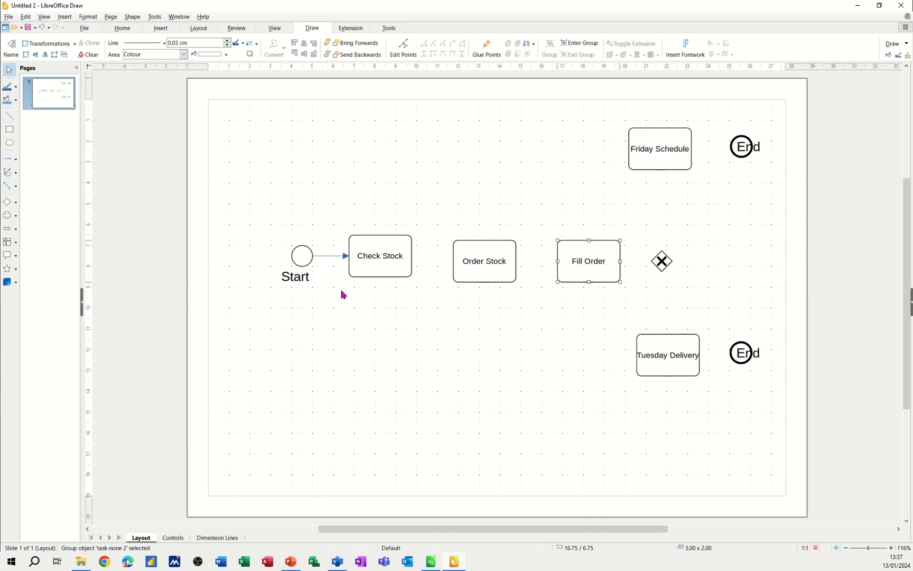
{"action": "left_click", "coordinate": [9, 186]}
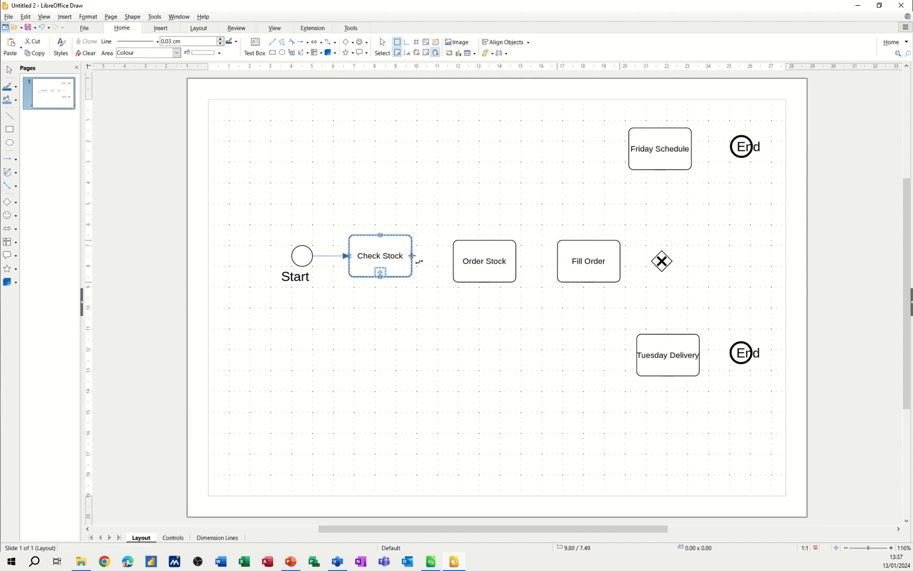
{"action": "mouse_move", "coordinate": [413, 256]}
{"action": "left_mouse_down"}
{"action": "mouse_move", "coordinate": [454, 261]}
{"action": "mouse_move", "coordinate": [484, 246]}
{"action": "left_mouse_up"}
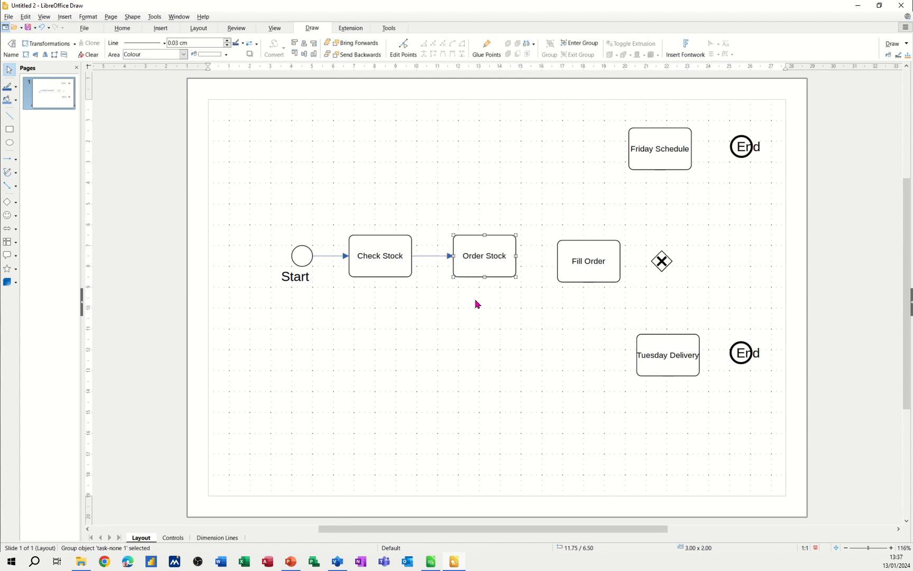
Connect Order Stock to Fill Order with a straight arrow connector and nudge Fill Order up to level the arrow
{"action": "left_click", "coordinate": [6, 187]}
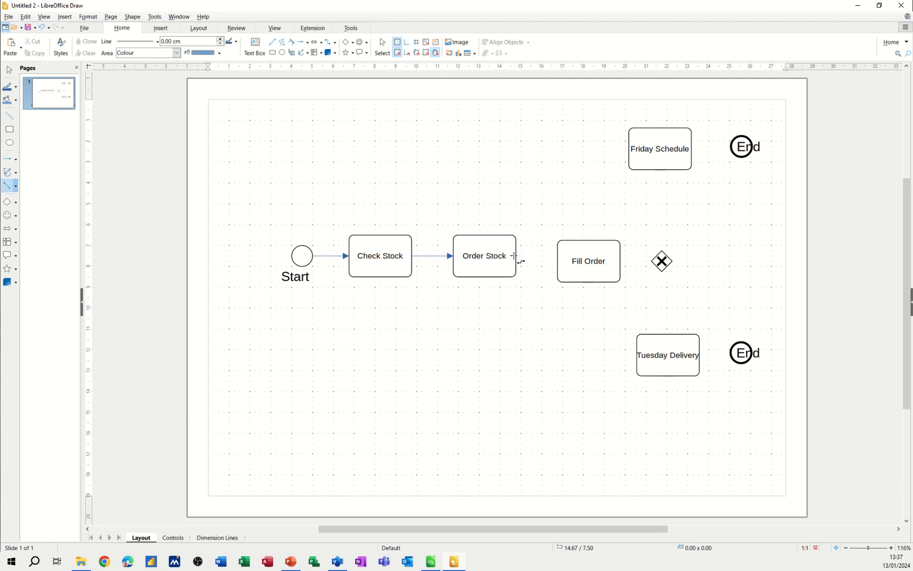
{"action": "left_click_drag", "start_coordinate": [517, 258], "coordinate": [562, 261]}
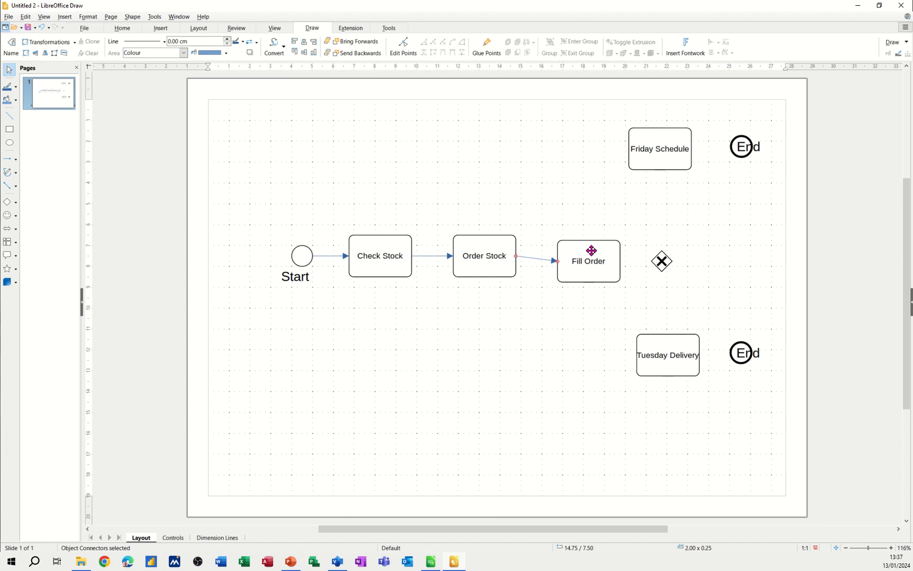
{"action": "left_click", "coordinate": [584, 252]}
{"action": "key", "text": "Up"}
{"action": "key", "text": "Up"}
{"action": "key", "text": "Up"}
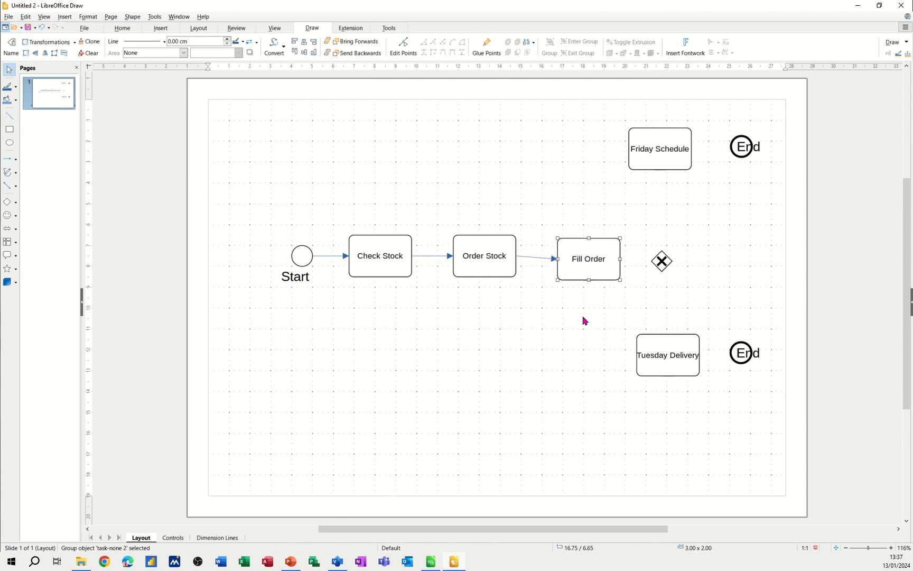
Connect Fill Order to the XOR gateway with a straight arrow connector and nudge the gateway vertically until it is level with the task
{"action": "left_click", "coordinate": [658, 267]}
{"action": "key", "text": "Up"}
{"action": "key", "text": "Up"}
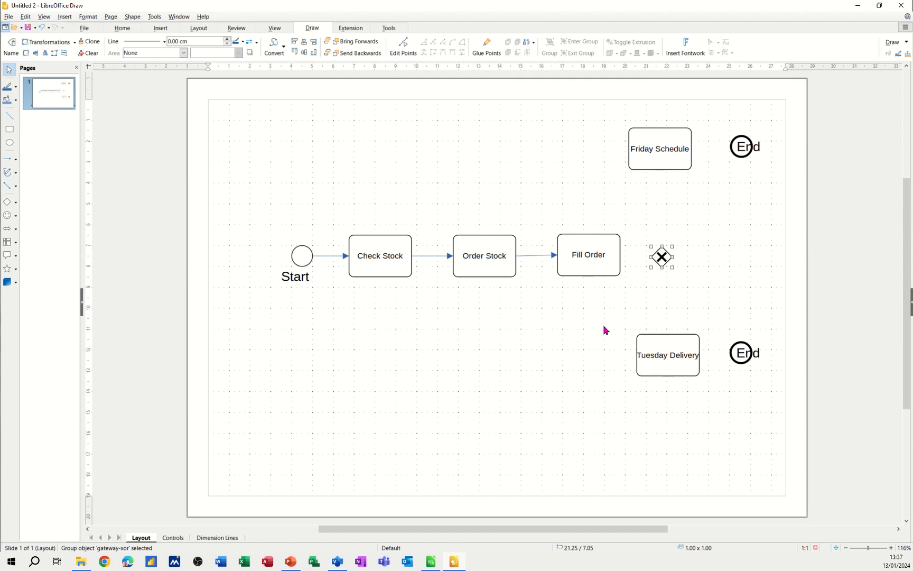
{"action": "left_click", "coordinate": [8, 185]}
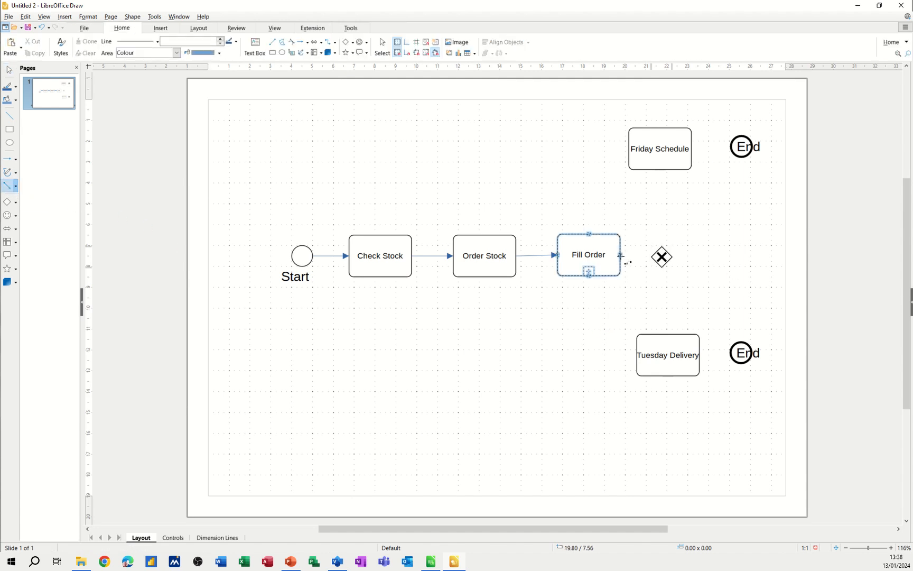
{"action": "left_click_drag", "start_coordinate": [622, 256], "coordinate": [659, 258]}
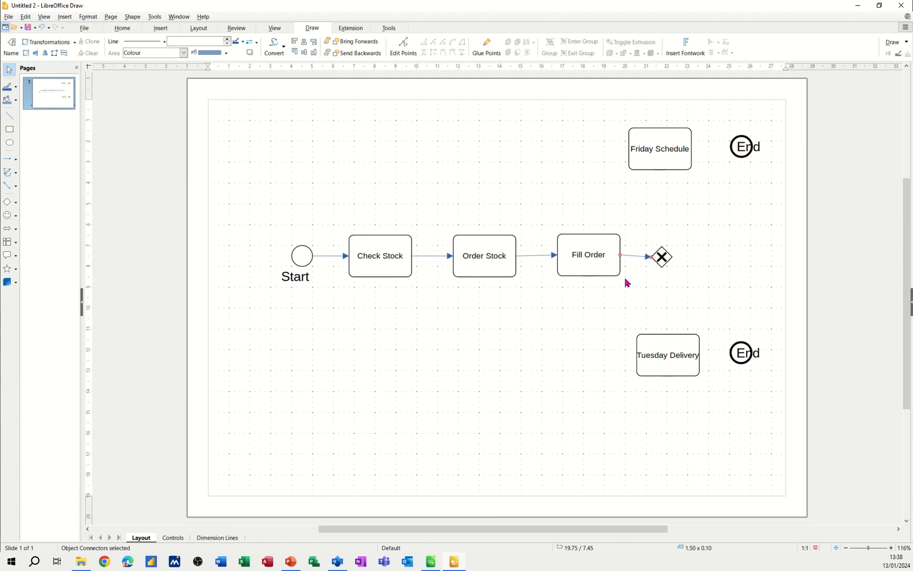
{"action": "left_click", "coordinate": [661, 257]}
{"action": "key", "text": "Up"}
{"action": "key", "text": "Up"}
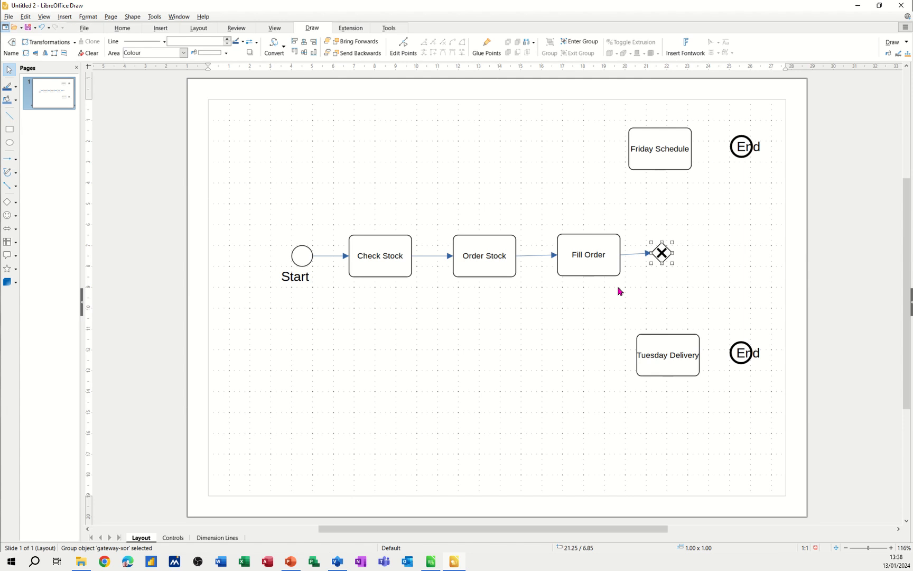
{"action": "key", "text": "Down"}
Connect the XOR gateway to the Friday Schedule task above and the Tuesday Delivery task below with straight arrow connectors
{"action": "left_click", "coordinate": [8, 186]}
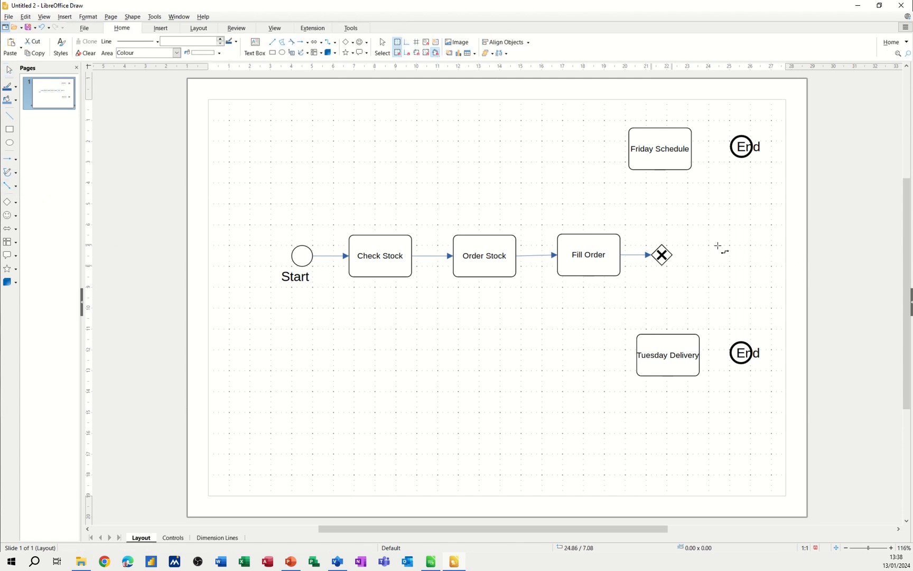
{"action": "left_click_drag", "start_coordinate": [662, 247], "coordinate": [660, 169]}
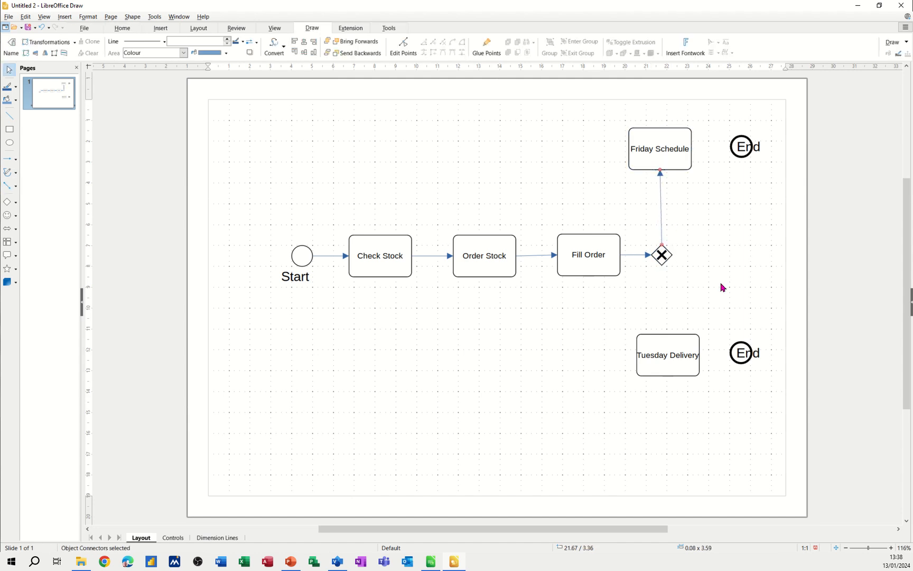
{"action": "left_click", "coordinate": [7, 186]}
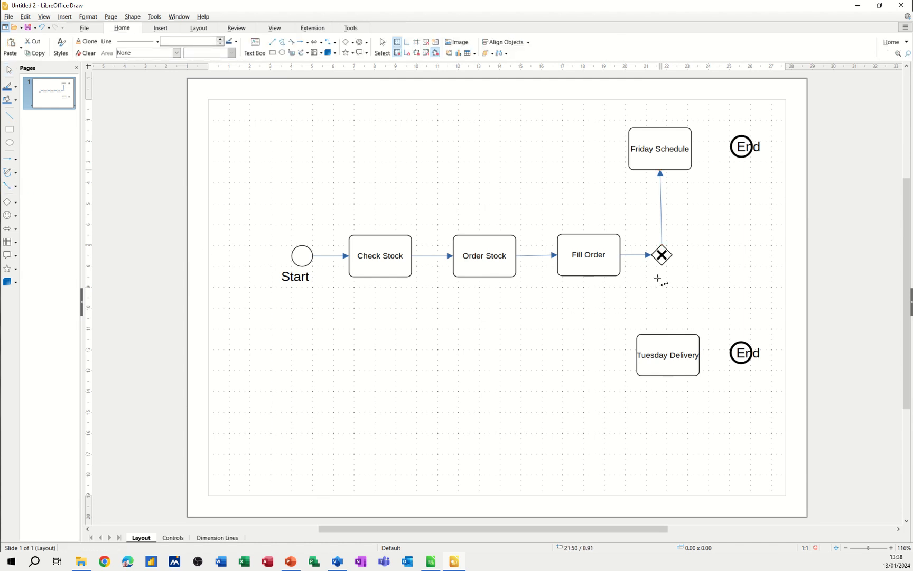
{"action": "left_click_drag", "start_coordinate": [665, 268], "coordinate": [667, 334]}
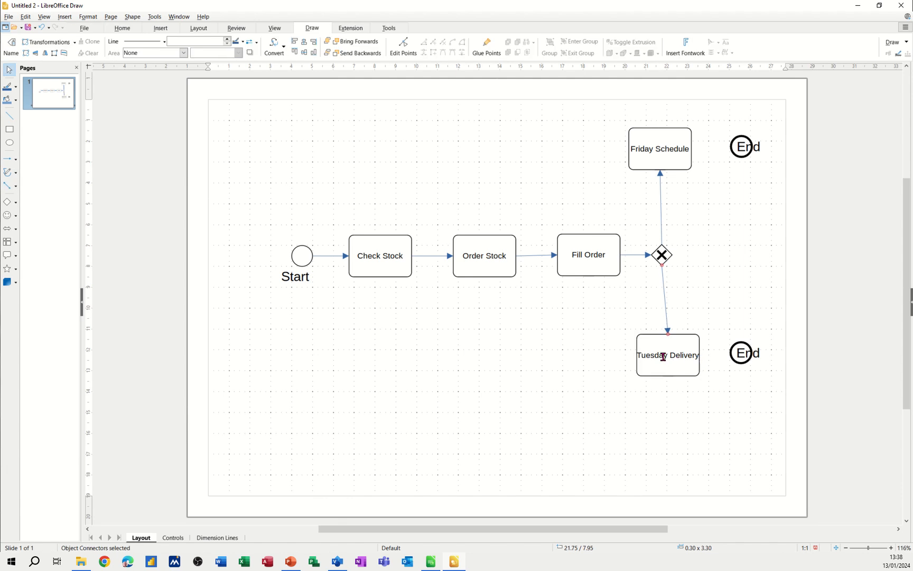
Nudge the Tuesday Delivery task slightly left to straighten its connector from the gateway
{"action": "left_click", "coordinate": [652, 354]}
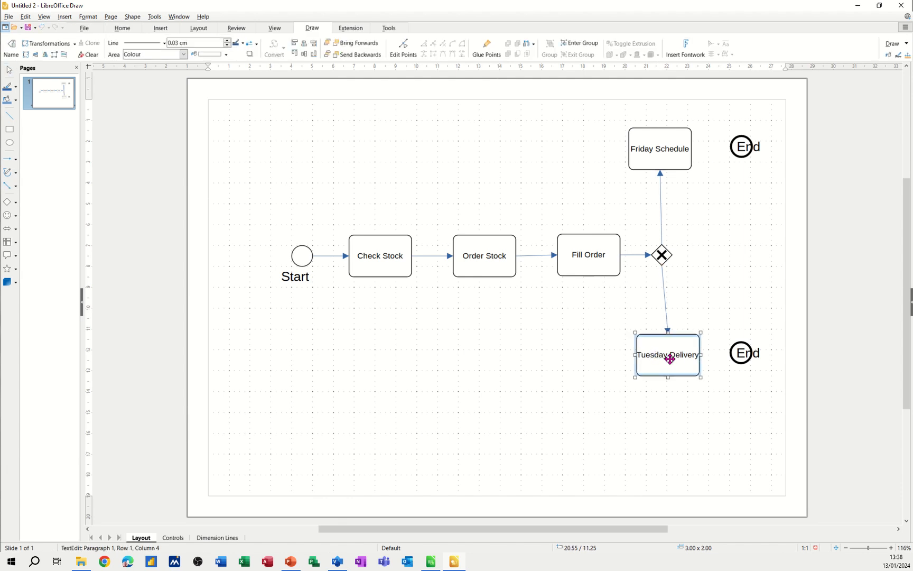
{"action": "key", "text": "Escape"}
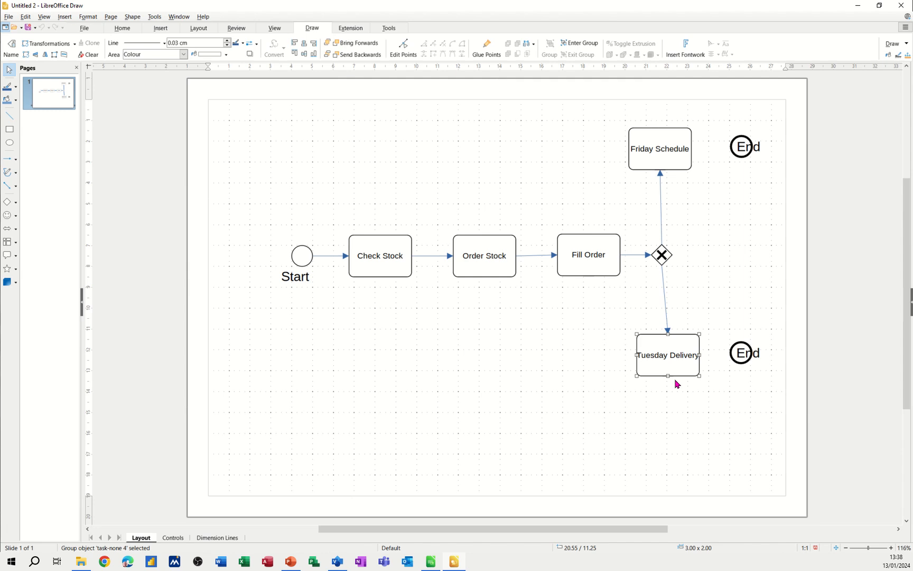
{"action": "key", "text": "Left"}
{"action": "key", "text": "Left"}
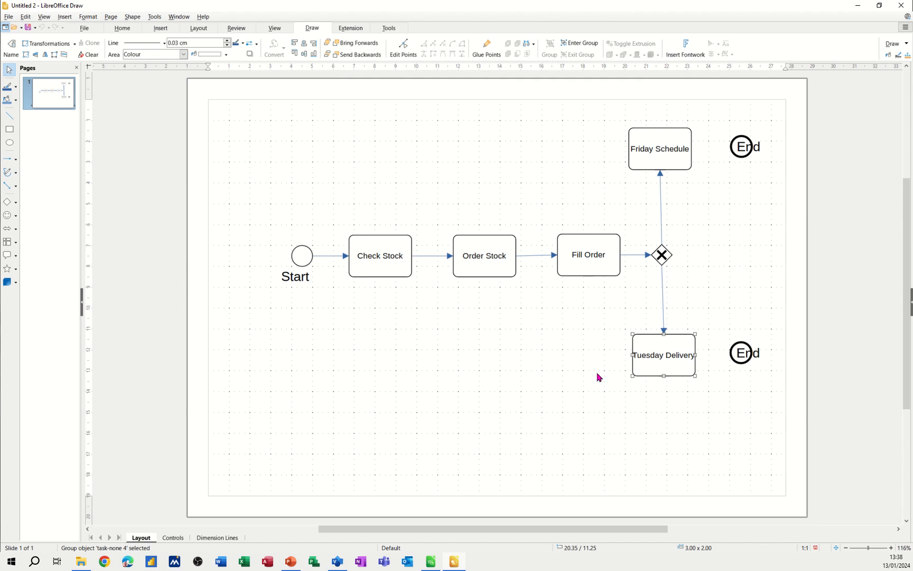
Connect the Friday Schedule task to the upper End event with a straight arrow connector
{"action": "left_click", "coordinate": [8, 191]}
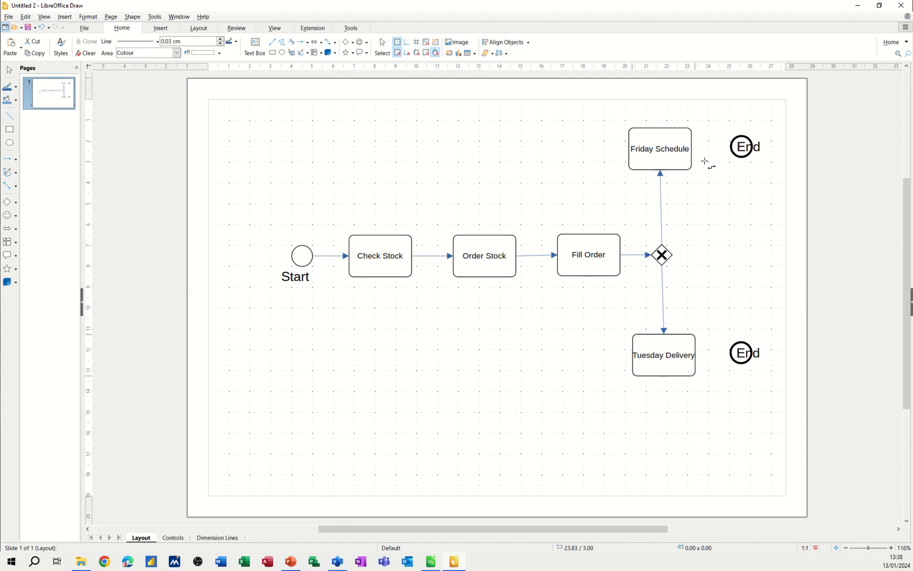
{"action": "left_click_drag", "start_coordinate": [697, 155], "coordinate": [733, 149]}
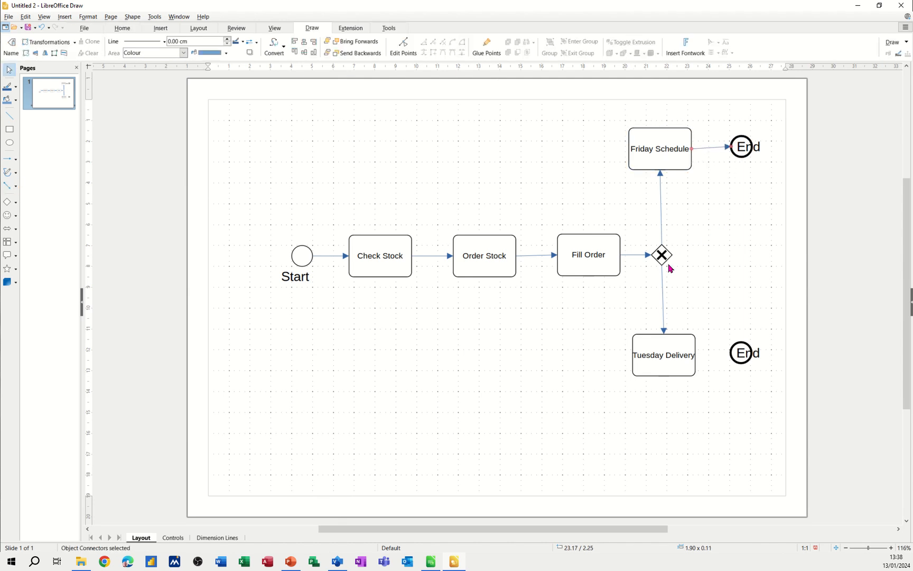
Nudge the upper End event down until its connector from the Friday Schedule task runs level
{"action": "left_click", "coordinate": [739, 152]}
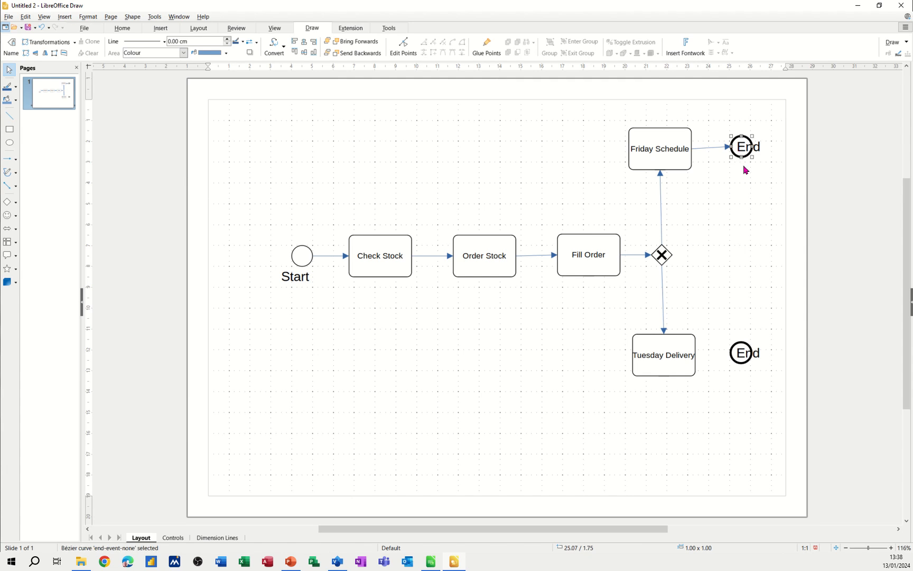
{"action": "key", "text": "Down"}
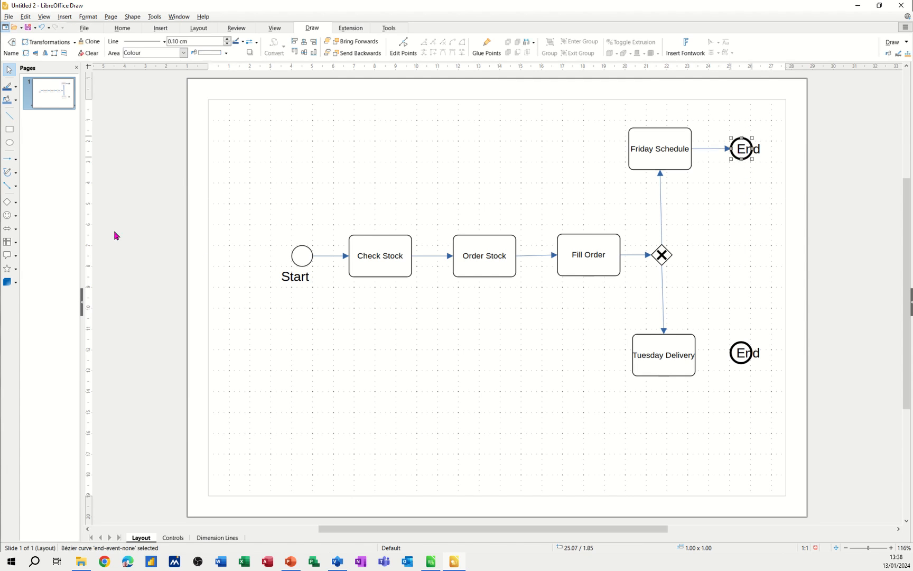
Connect the Tuesday Delivery task to the lower End event with a straight arrow connector and nudge the event down to level it
{"action": "left_click", "coordinate": [9, 185]}
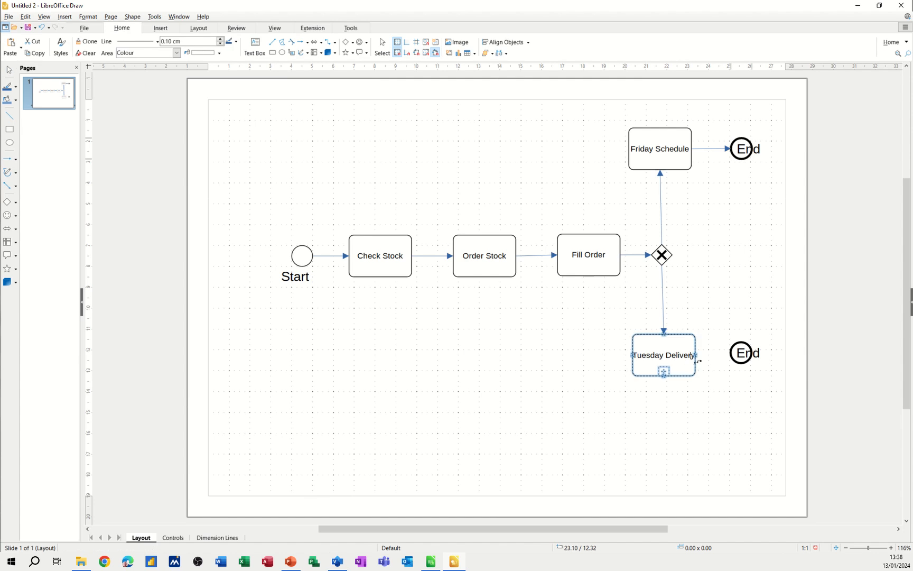
{"action": "left_click_drag", "start_coordinate": [697, 356], "coordinate": [739, 358]}
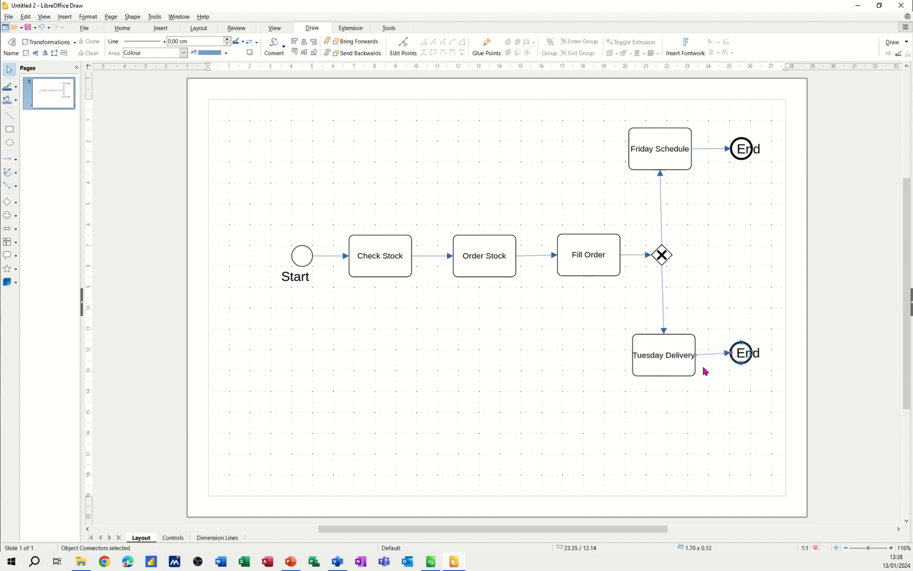
{"action": "left_click", "coordinate": [748, 359]}
{"action": "key", "text": "Down"}
{"action": "left_click", "coordinate": [673, 388]}
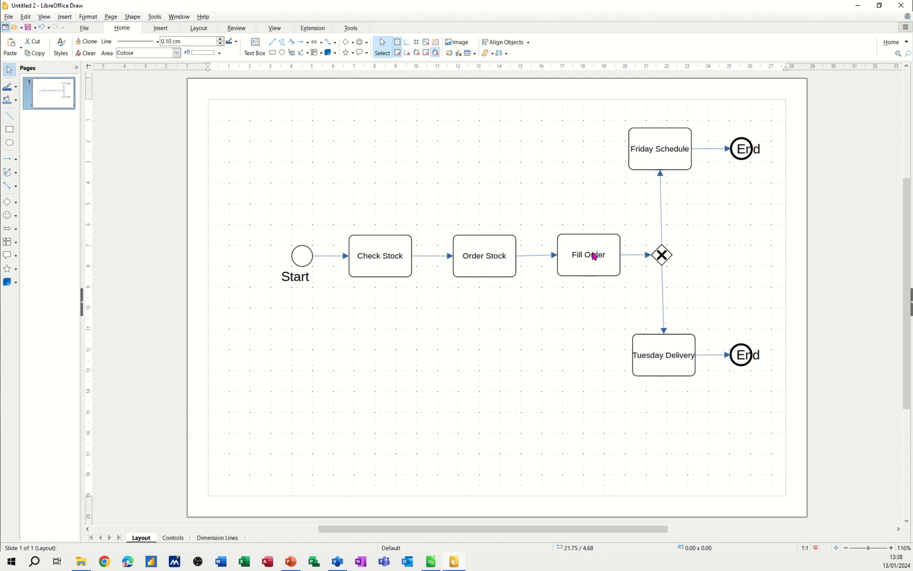
Shift the Start label slightly right so it sits centred beneath the start event circle
{"action": "left_click", "coordinate": [295, 276]}
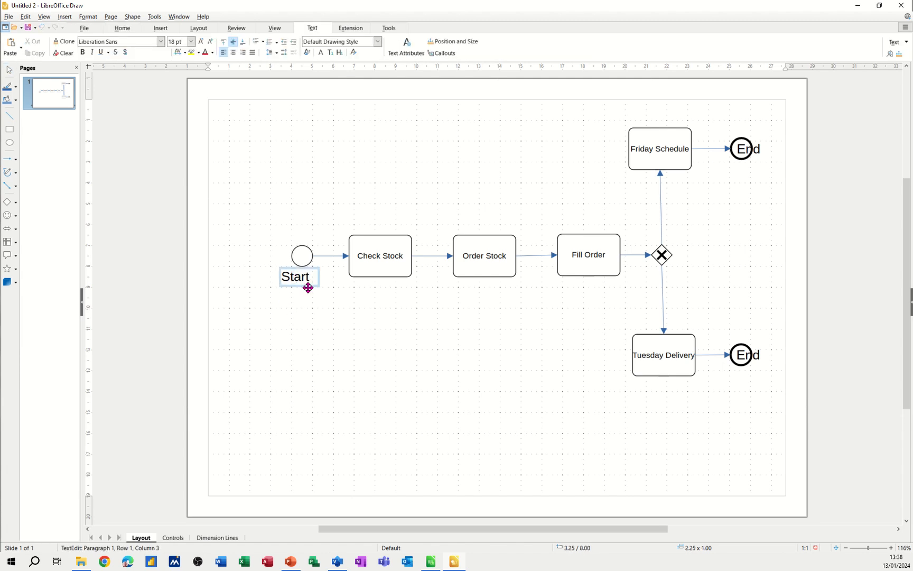
{"action": "left_click_drag", "start_coordinate": [306, 287], "coordinate": [311, 287]}
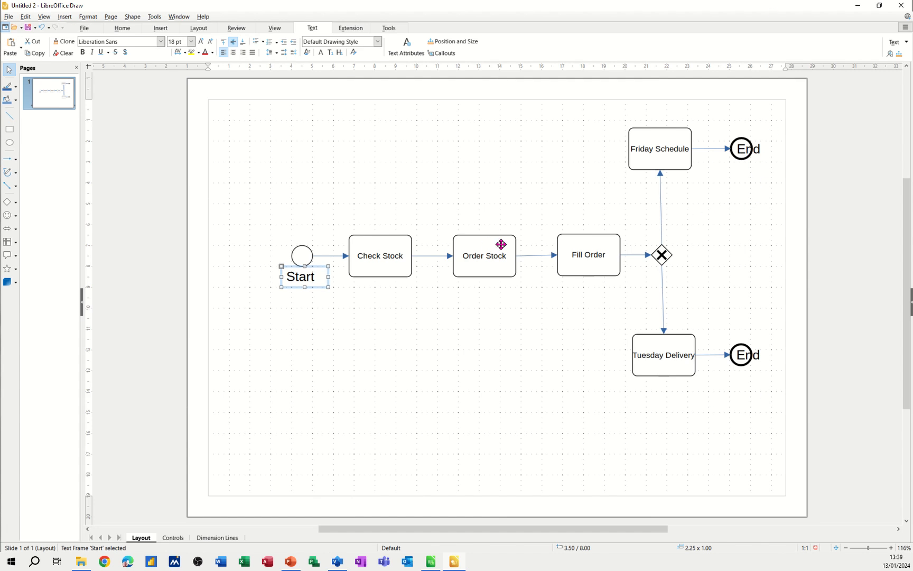
{"action": "left_click", "coordinate": [273, 157]}
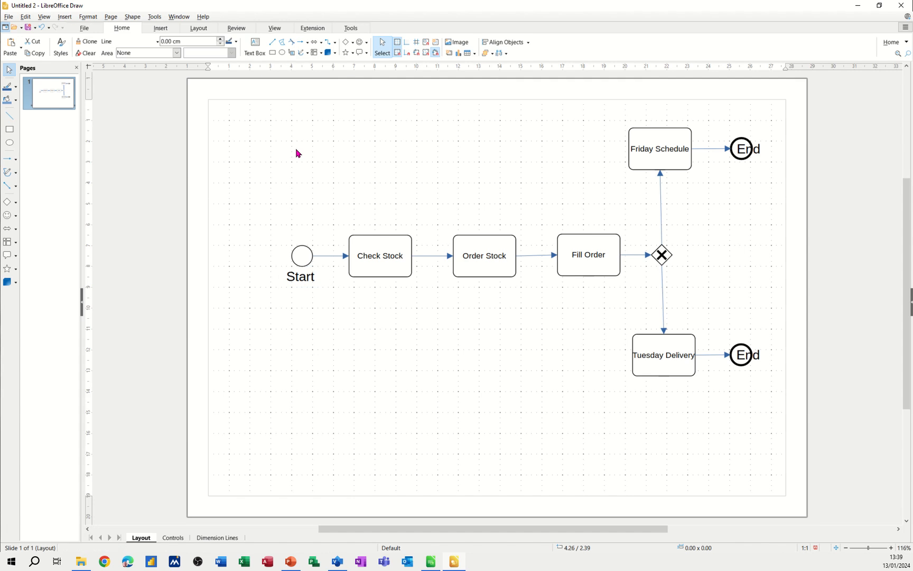
Add a text box about 11.25 × 2.25 cm above the Check Stock and Order Stock tasks, reading "Business Proces management and Notation"
{"action": "left_click", "coordinate": [254, 50]}
{"action": "left_click_drag", "start_coordinate": [265, 120], "coordinate": [498, 167]}
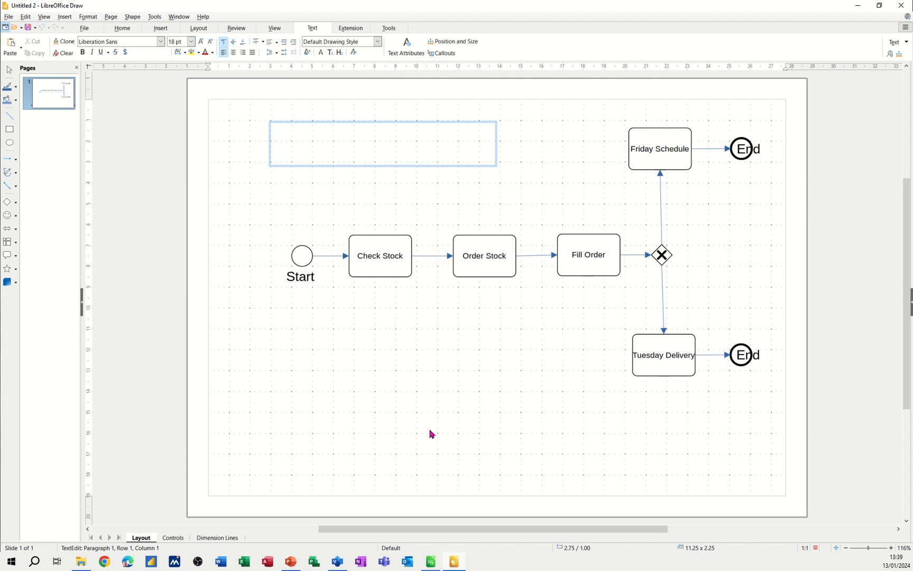
{"action": "type", "text": "Busine"}
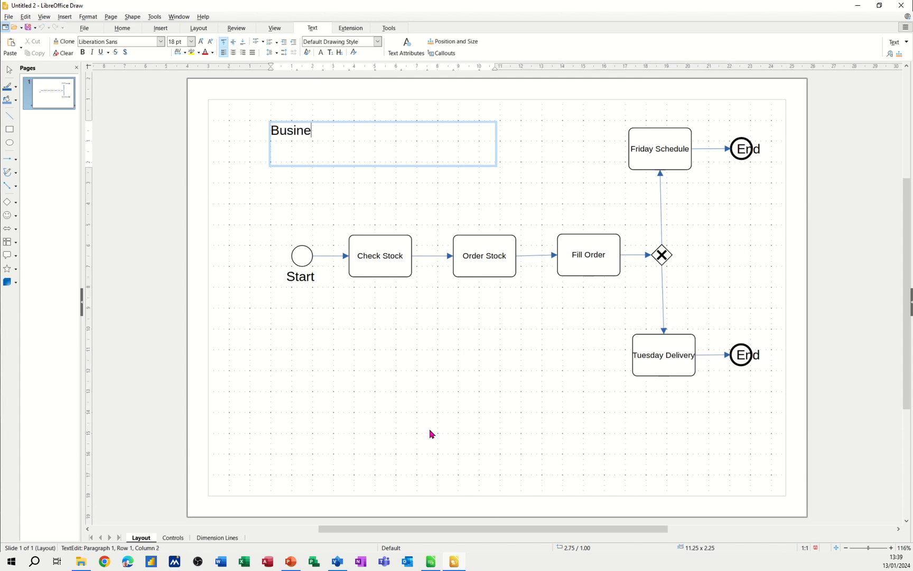
{"action": "type", "text": "ss Proces management"}
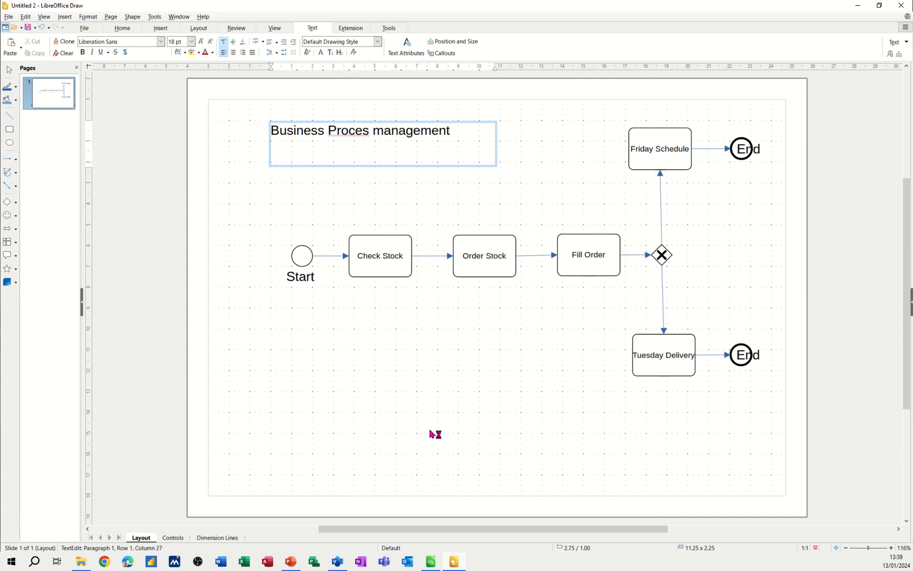
{"action": "type", "text": " and Notation"}
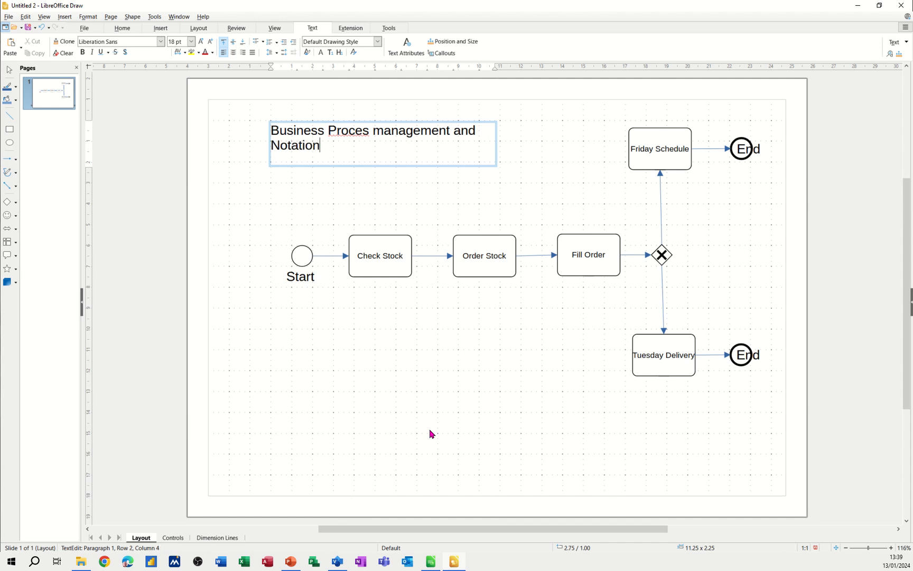
Correct the misspelled word "Proces" to "Process" in the diagram title
{"action": "right_click", "coordinate": [361, 131]}
{"action": "key", "text": "Escape"}
{"action": "type", "text": "s"}
{"action": "key", "text": "Escape"}
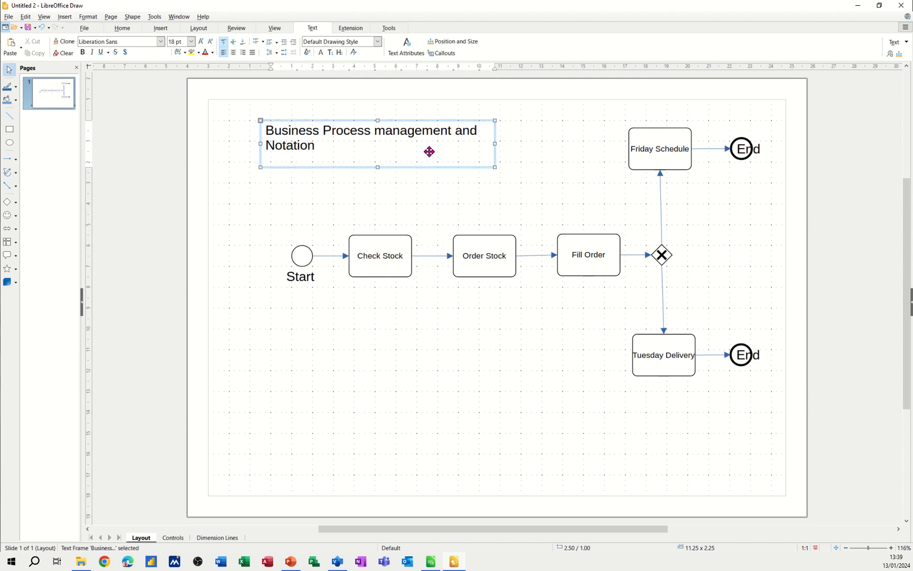
Widen the title text box to about 13.5 cm so the title fits on one line, and move it down about 0.5 cm
{"action": "left_click_drag", "start_coordinate": [496, 143], "coordinate": [542, 143]}
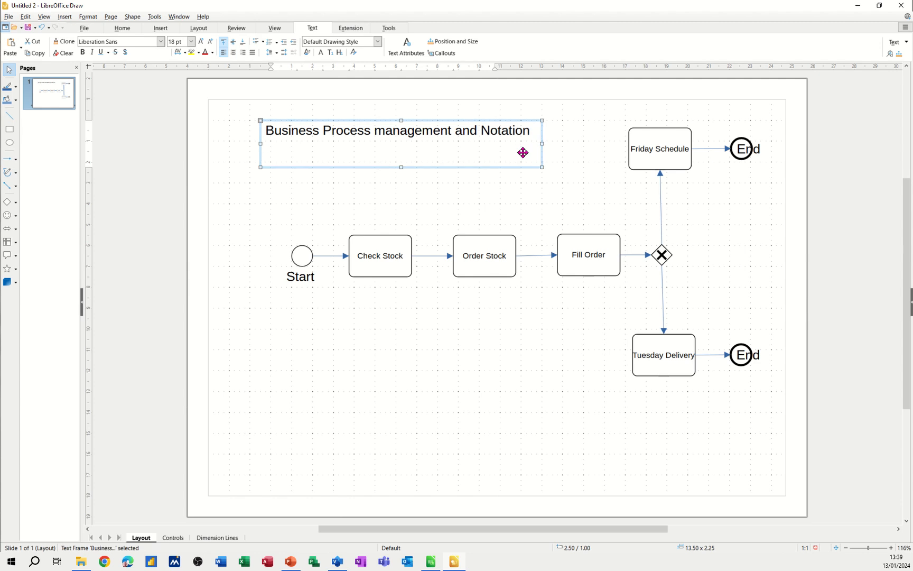
{"action": "left_click", "coordinate": [426, 165]}
{"action": "left_click_drag", "start_coordinate": [426, 166], "coordinate": [429, 176]}
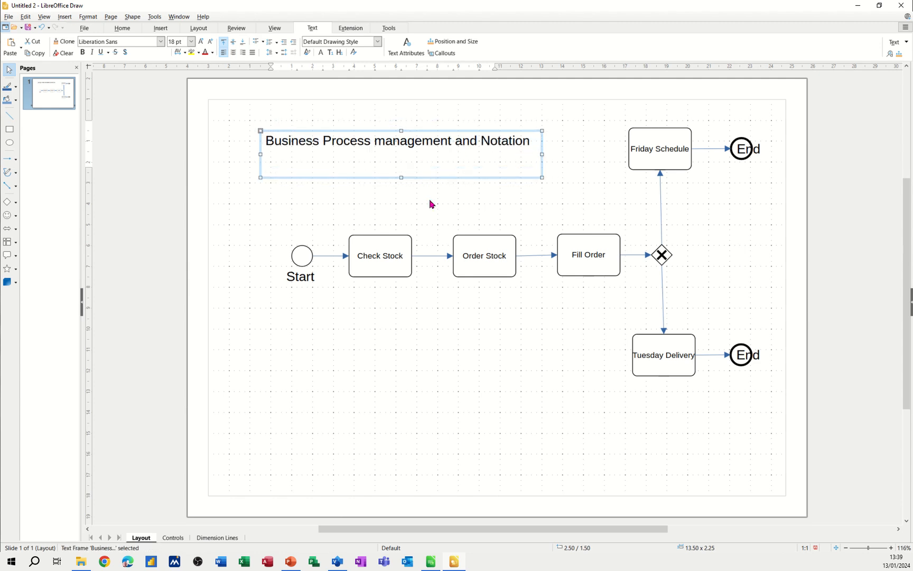
{"action": "left_click", "coordinate": [472, 357]}
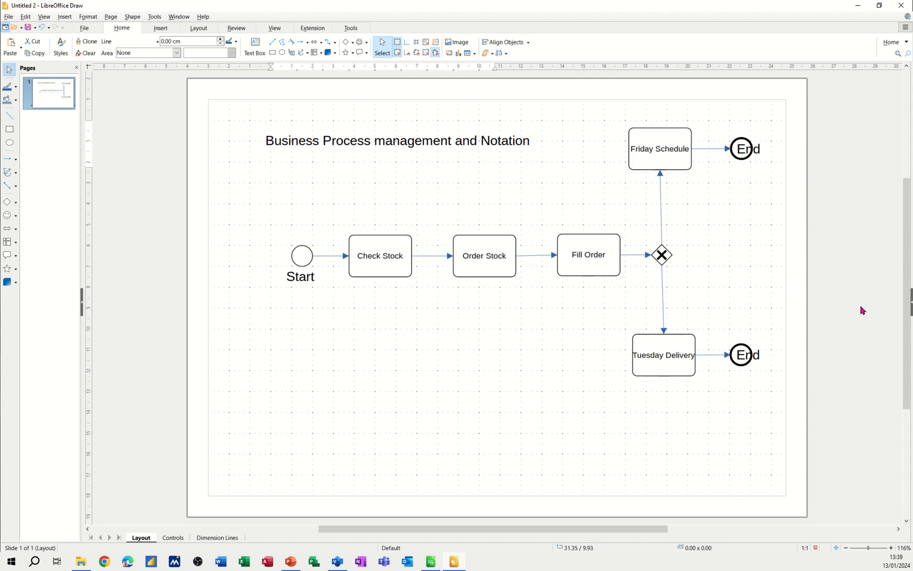